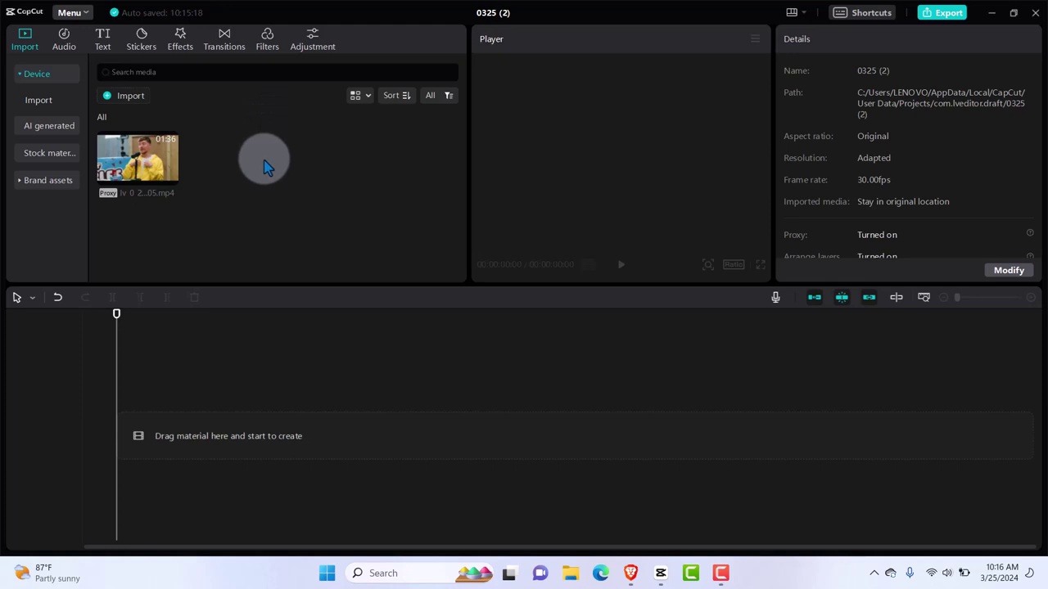
- Add the imported clip to the timeline and cut off everything after 00:00:11:25
mouse_move(127, 162)
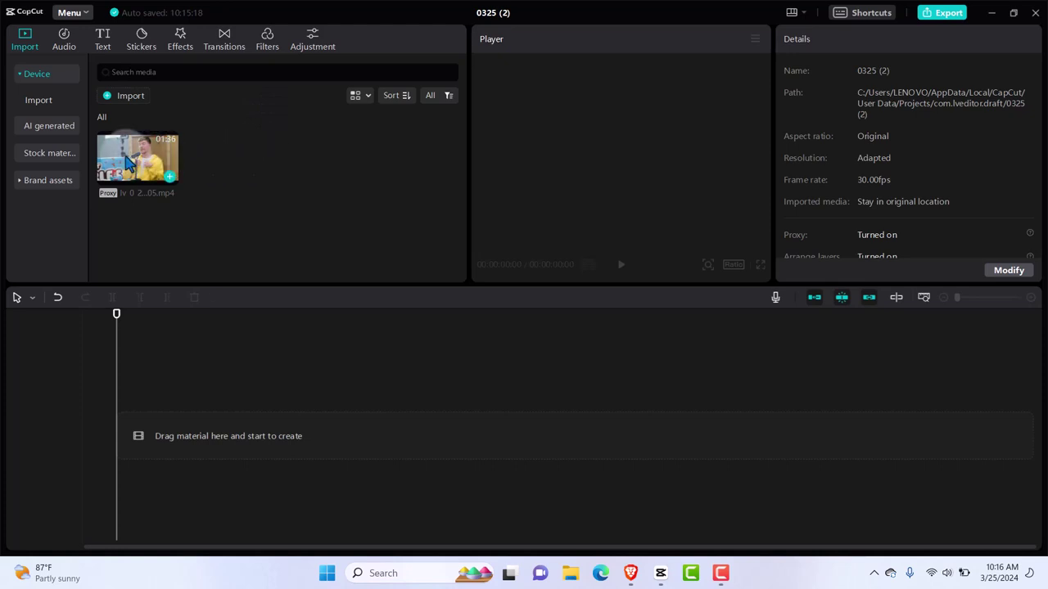
left_click(170, 179)
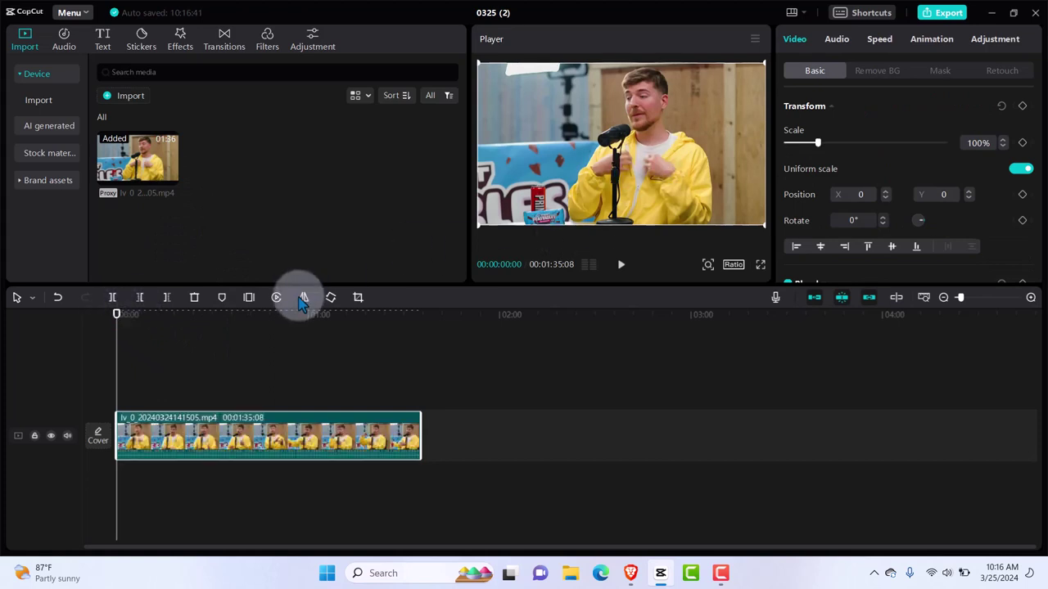
left_click_drag(115, 324, 156, 329)
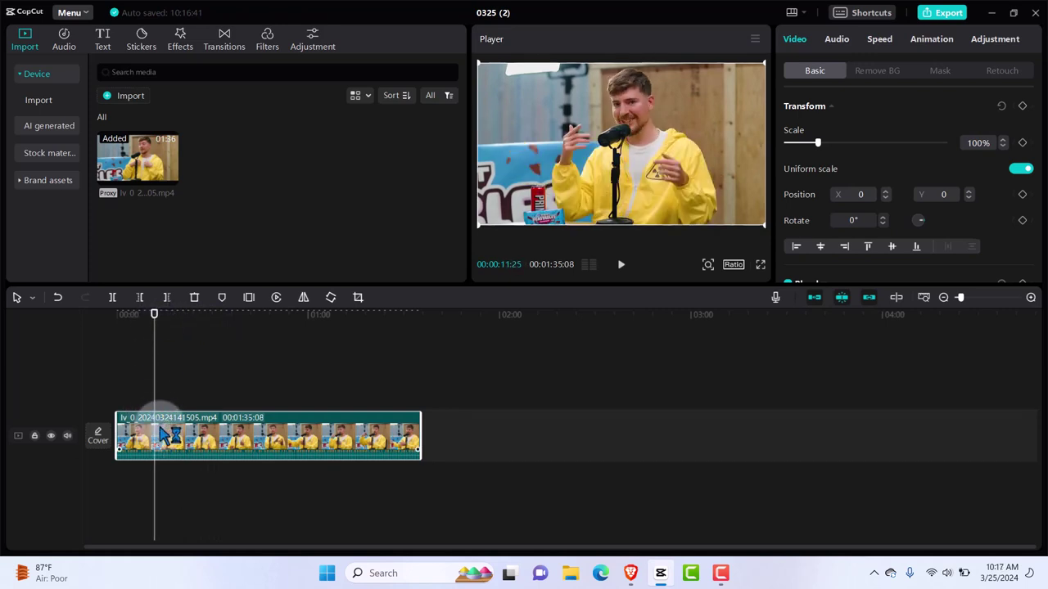
key("ctrl+b")
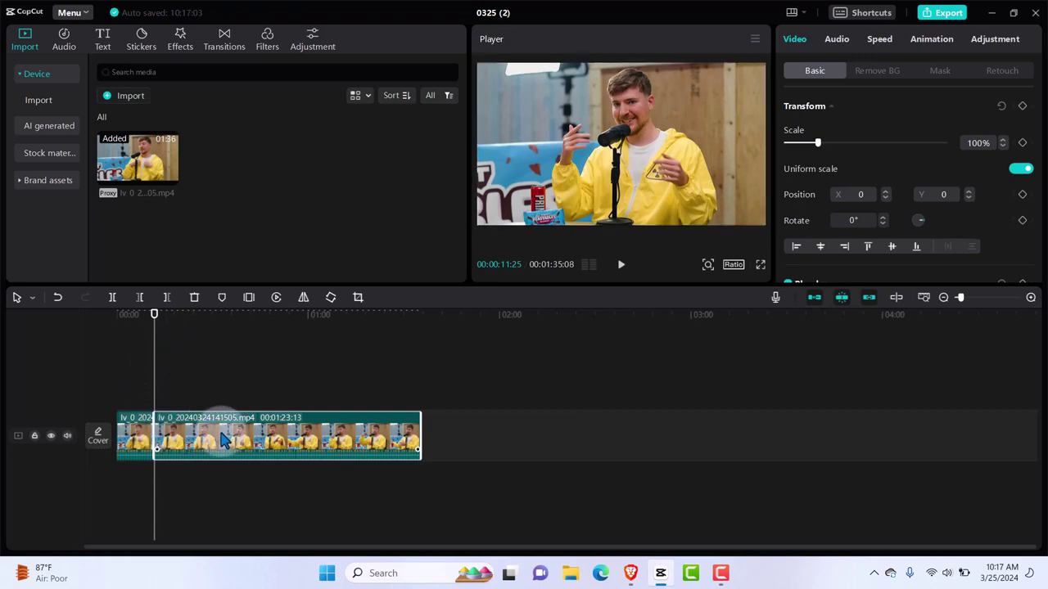
key("Delete")
left_click(153, 325)
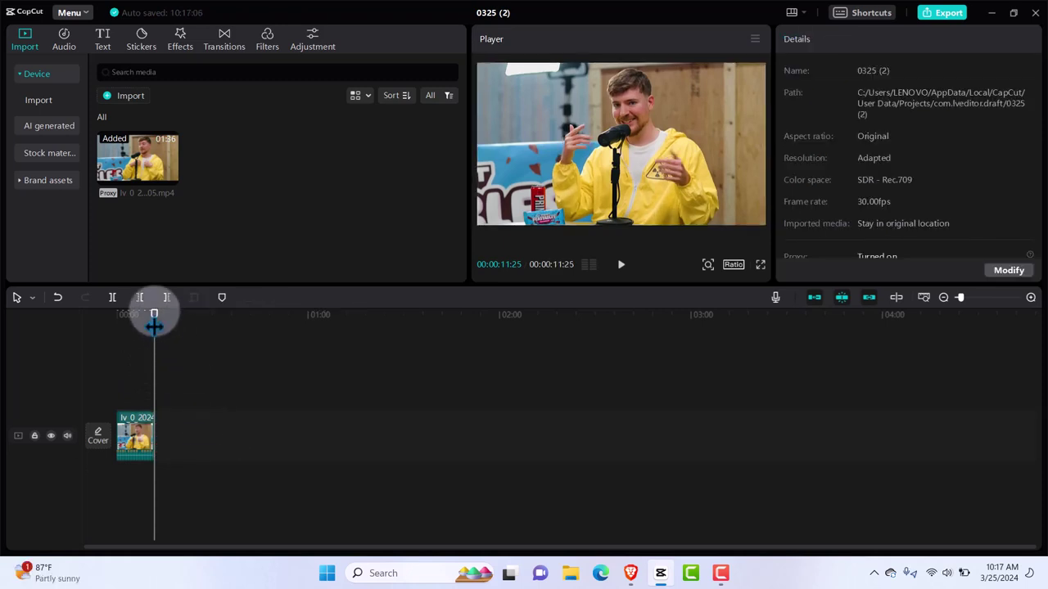
- Change the project's aspect ratio to 9:16 and enlarge the clip to 316% with position X at -80 to fill the frame
left_click_drag(154, 325, 117, 328)
left_click(144, 442)
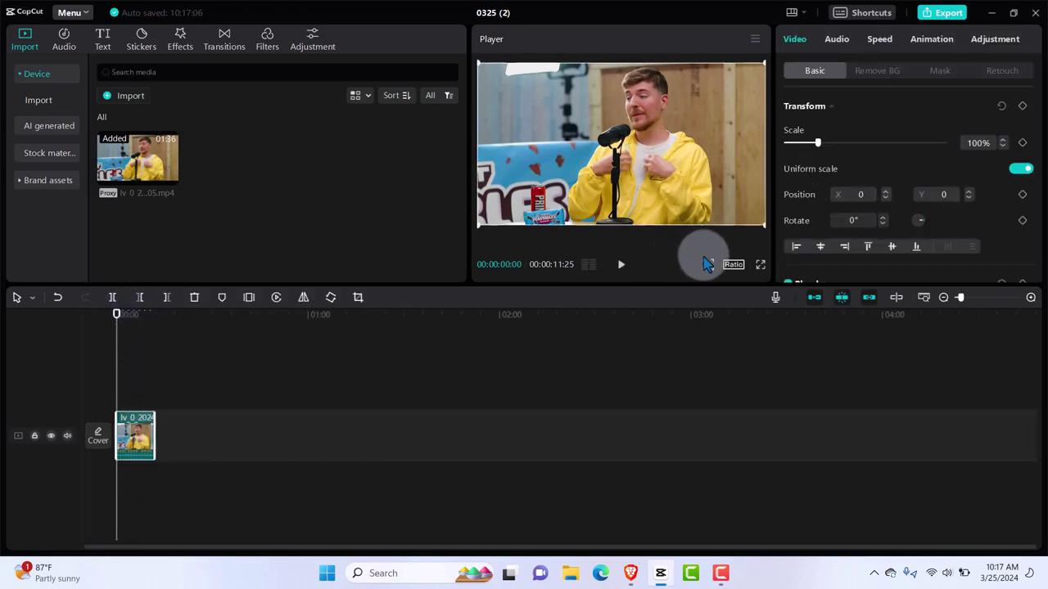
left_click(734, 267)
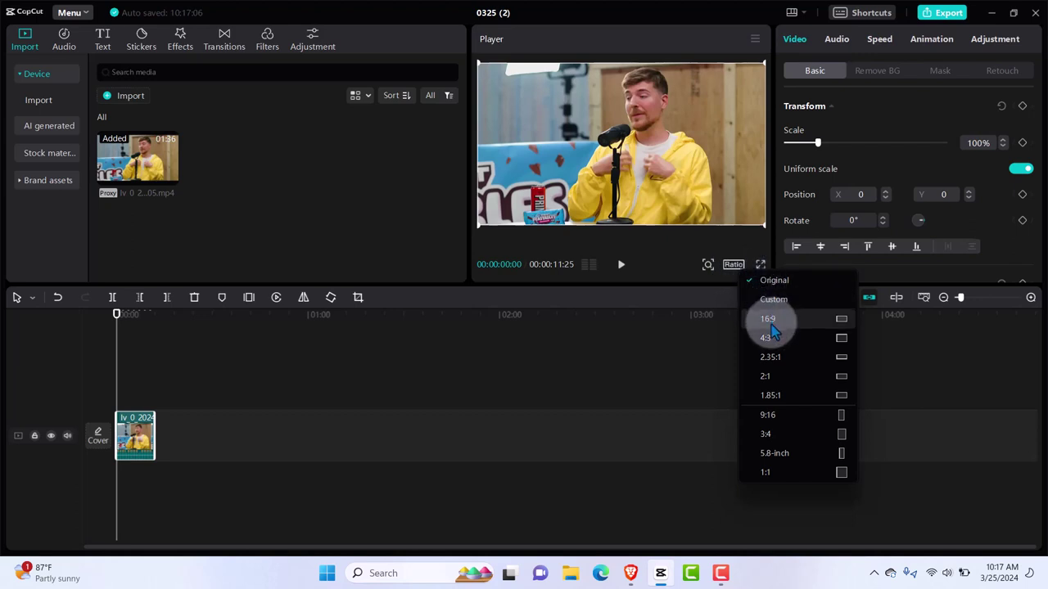
left_click(783, 417)
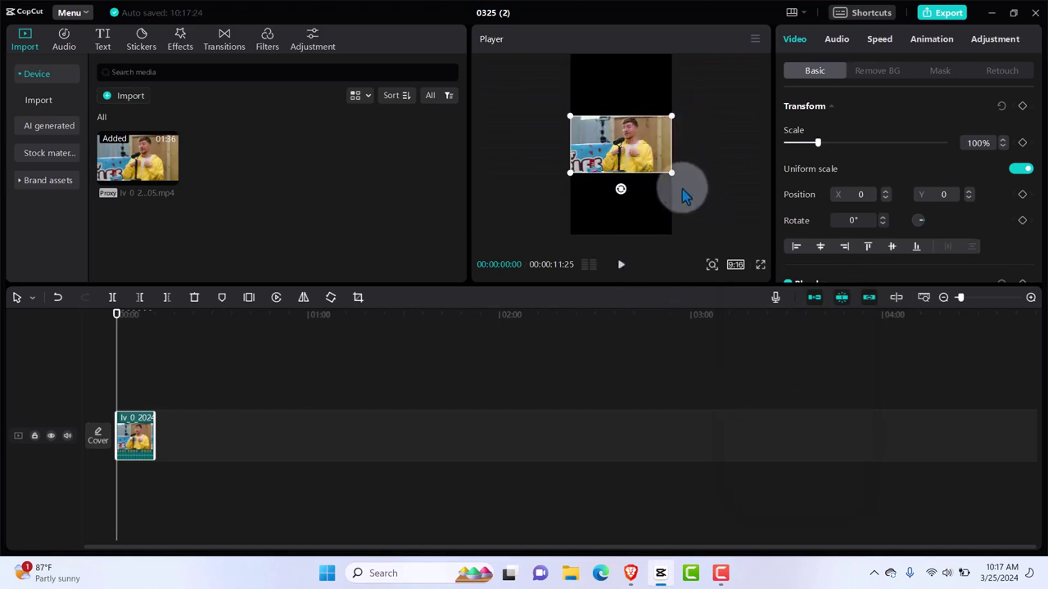
left_click_drag(671, 175, 726, 211)
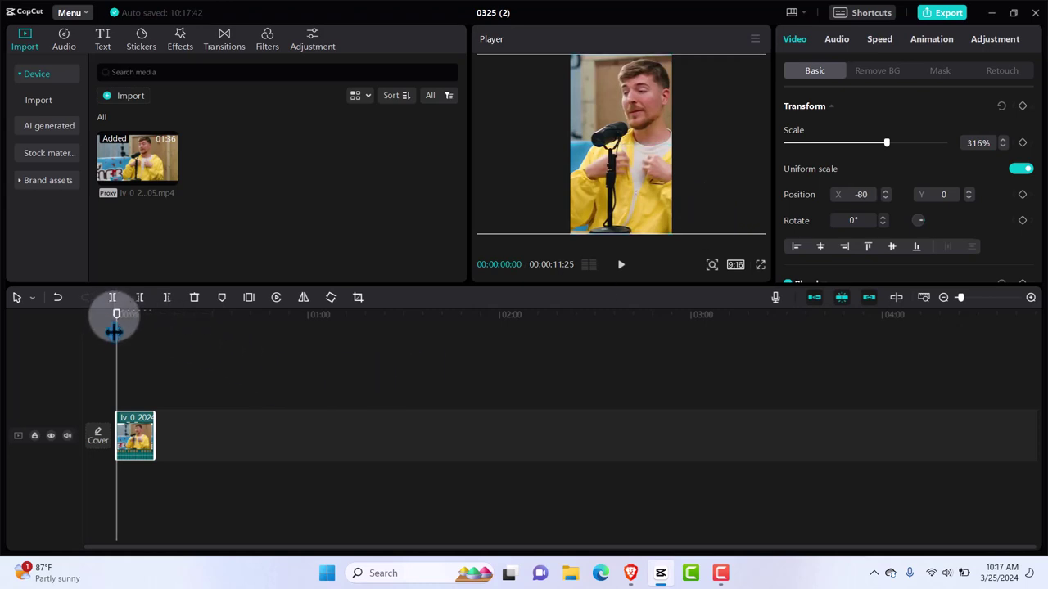
left_click_drag(113, 331, 154, 336)
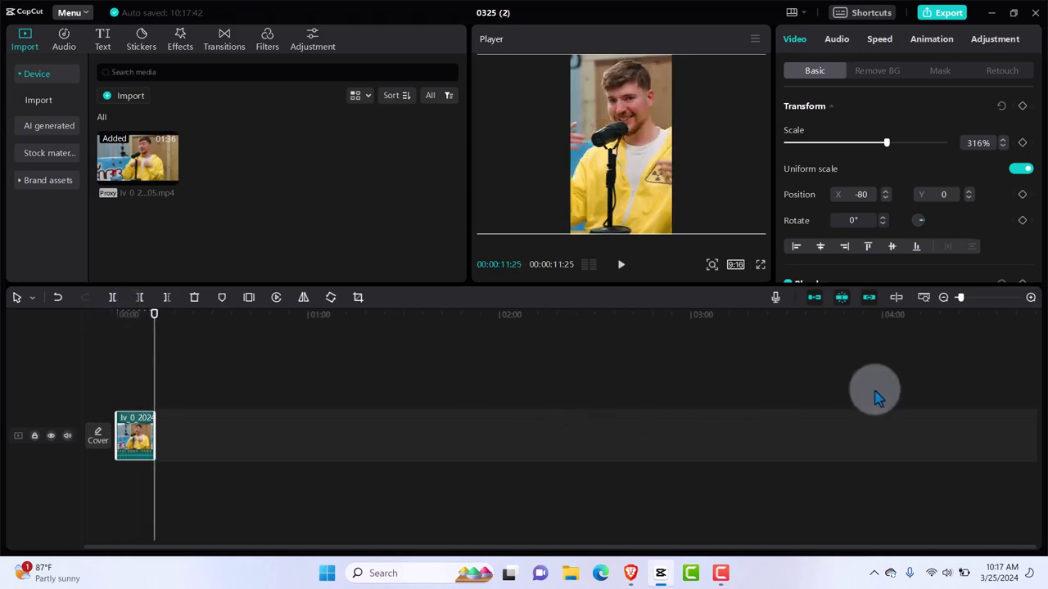
- Export the vertical video under the name "9 by 16" and dismiss the sharing options
left_click(949, 14)
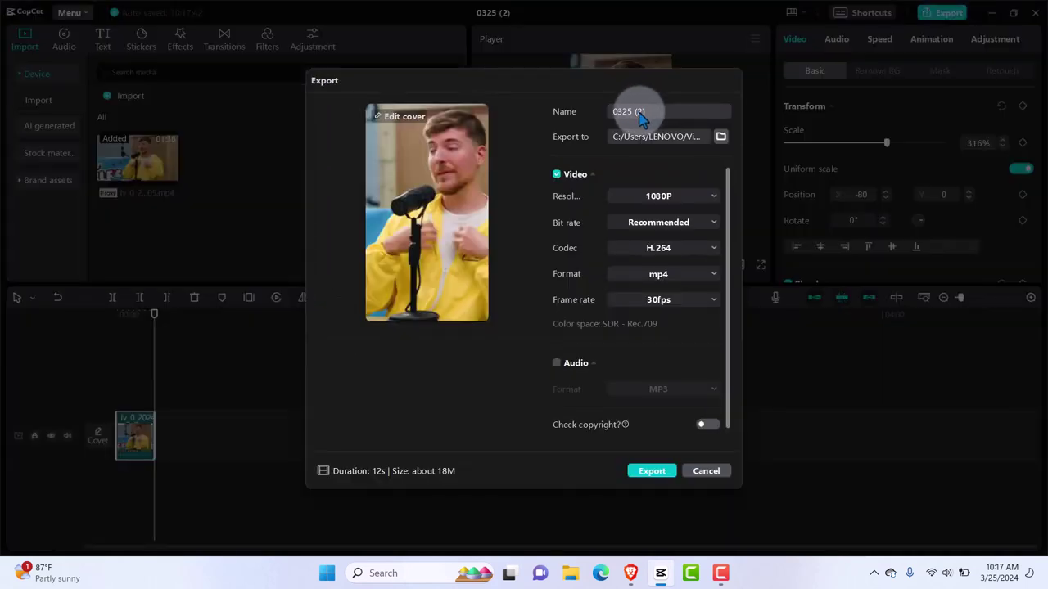
left_click(640, 117)
type("9 by 16")
left_click(652, 471)
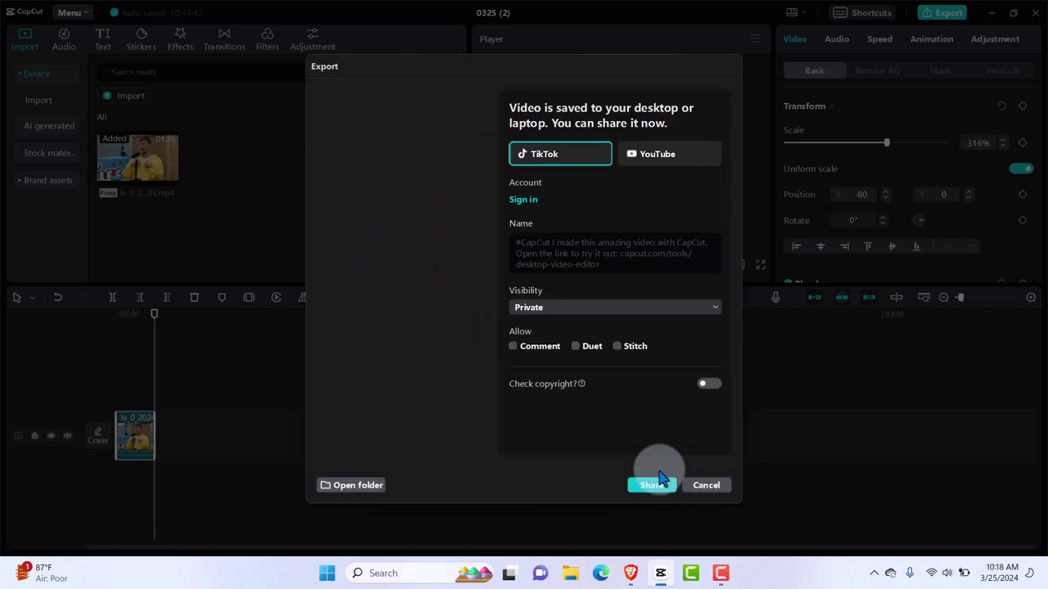
left_click(702, 490)
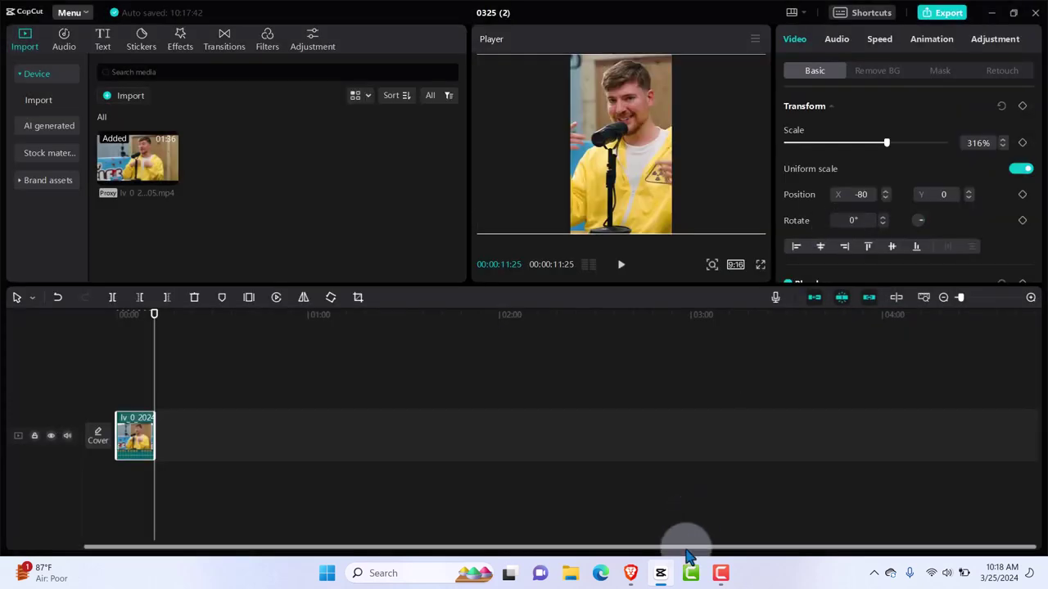
- Switch to Submagic in the browser, create a new project and upload the "9 by 16" video from the Videos folder
left_click(630, 575)
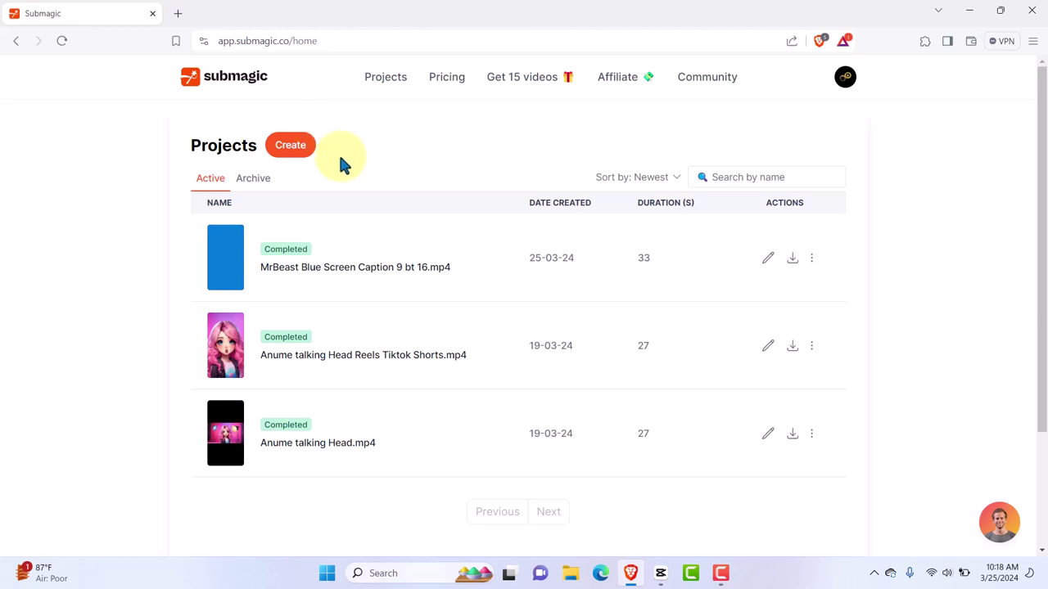
left_click(291, 147)
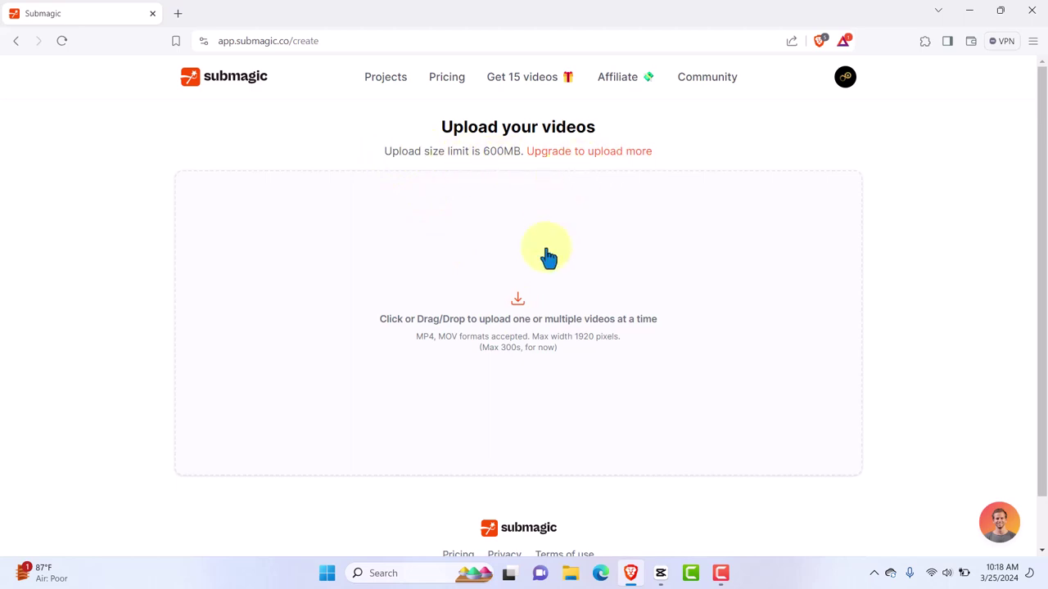
left_click(522, 312)
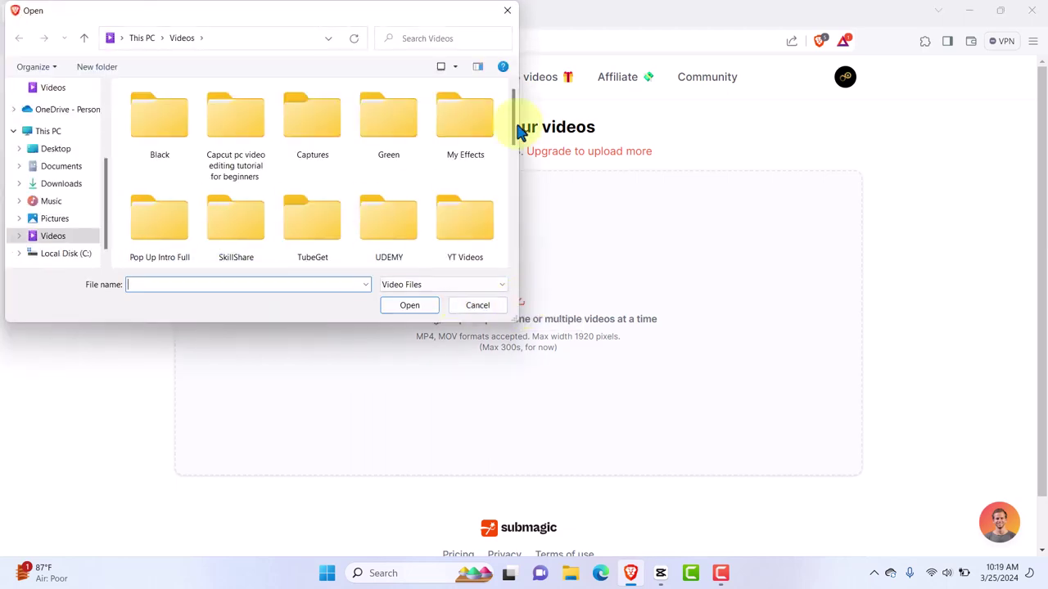
left_click_drag(515, 107, 514, 164)
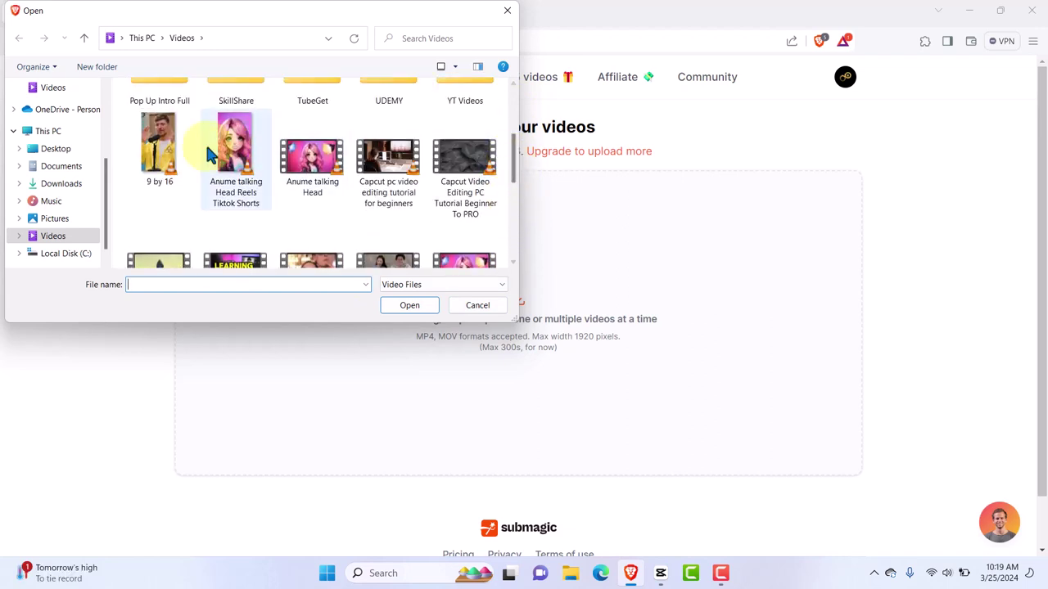
left_click(156, 147)
left_click(404, 307)
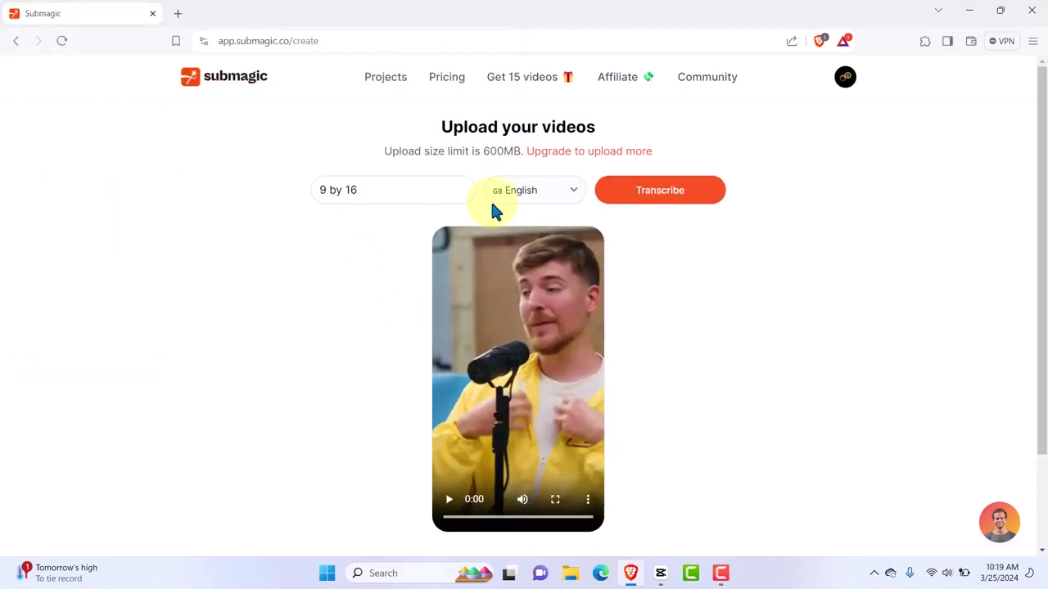
- Choose English as the video's spoken language and start the transcription
left_click(572, 199)
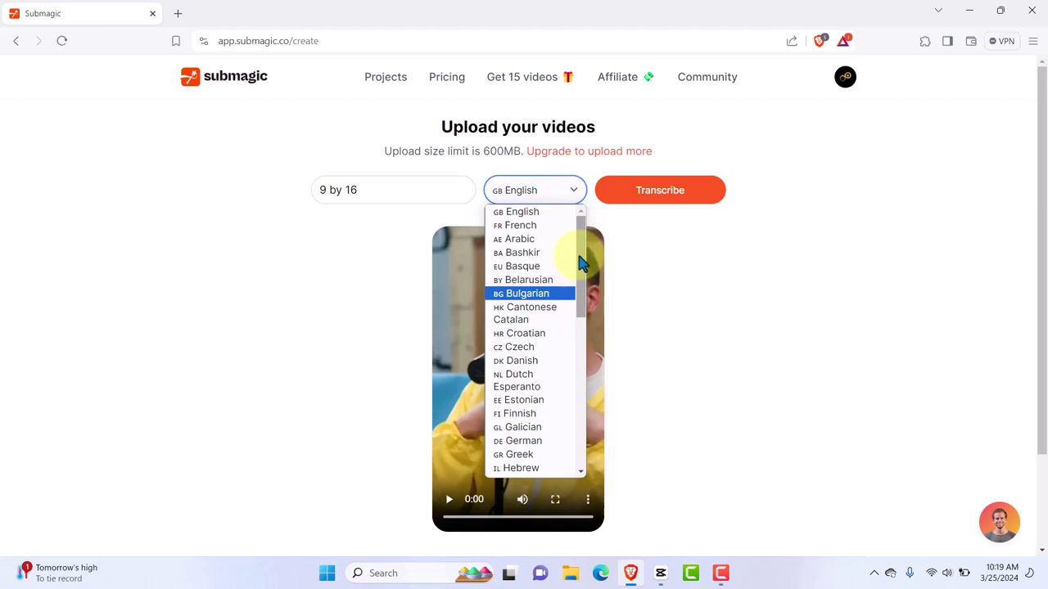
mouse_move(579, 262)
left_mouse_down()
mouse_move(580, 443)
mouse_move(580, 266)
left_mouse_up()
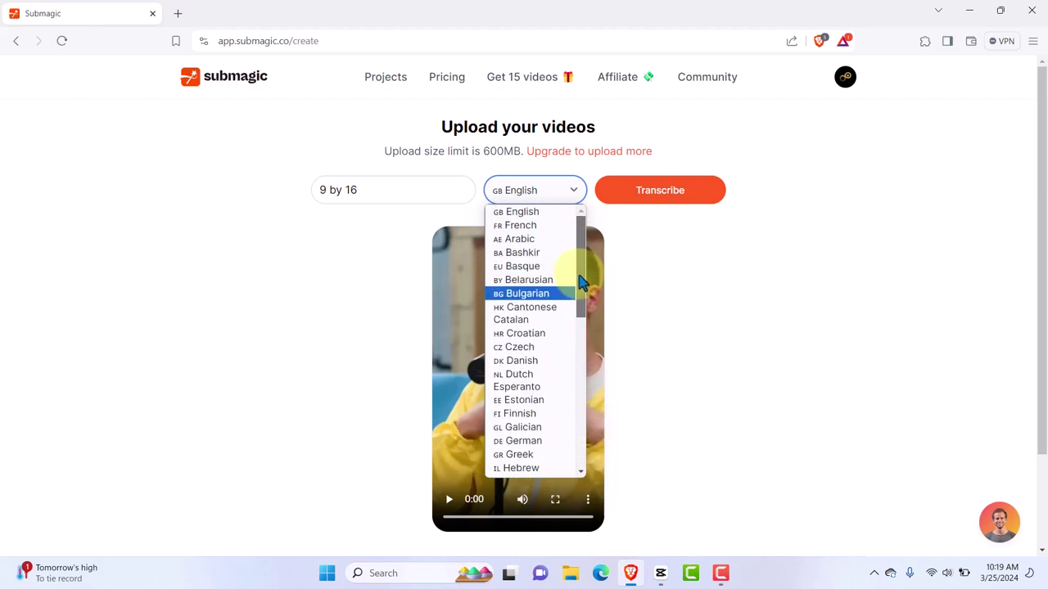
left_click(534, 214)
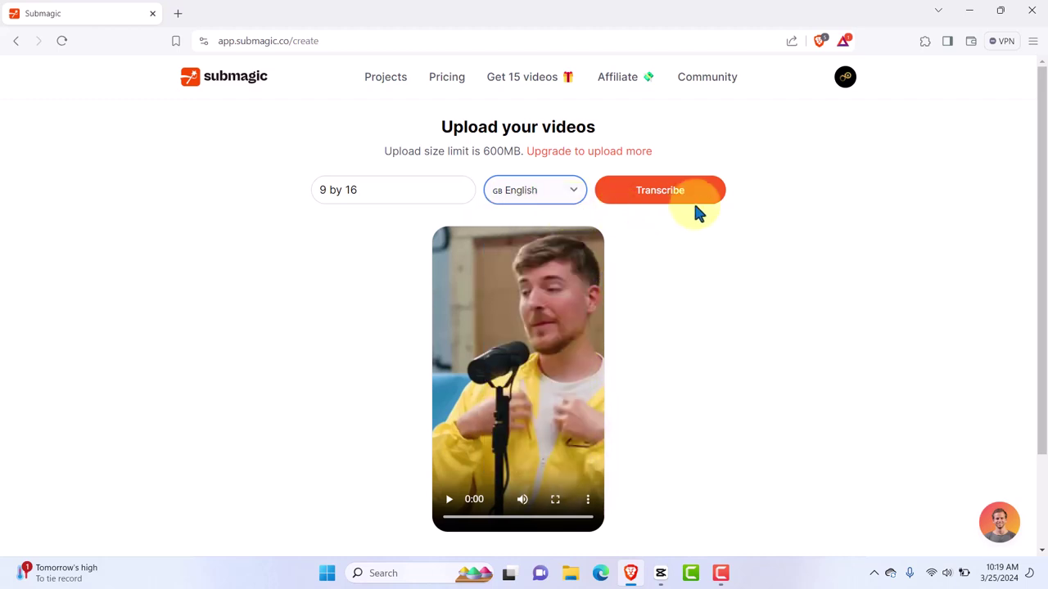
left_click(667, 196)
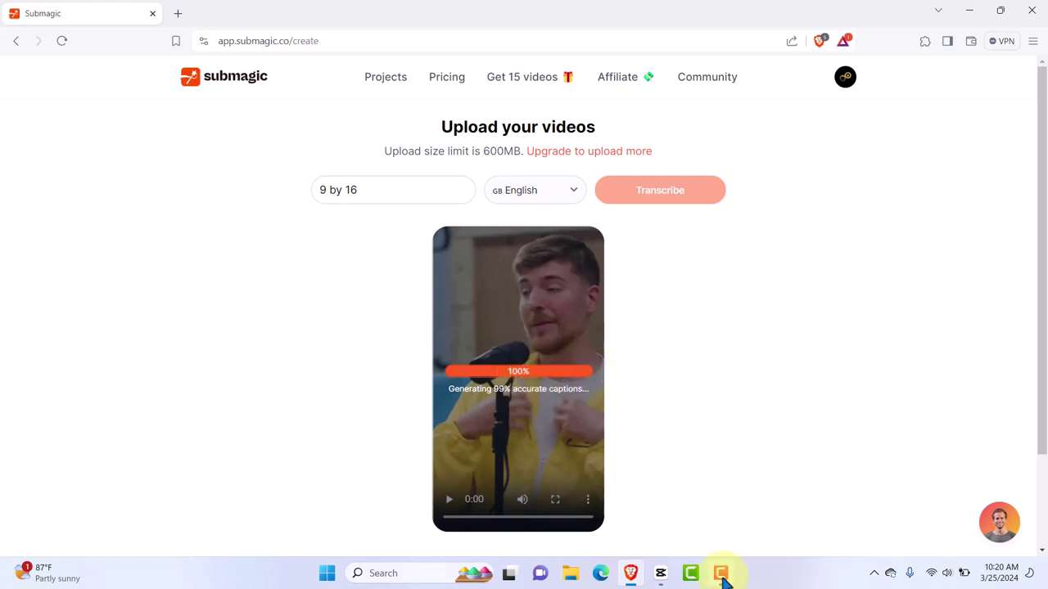
left_click(721, 574)
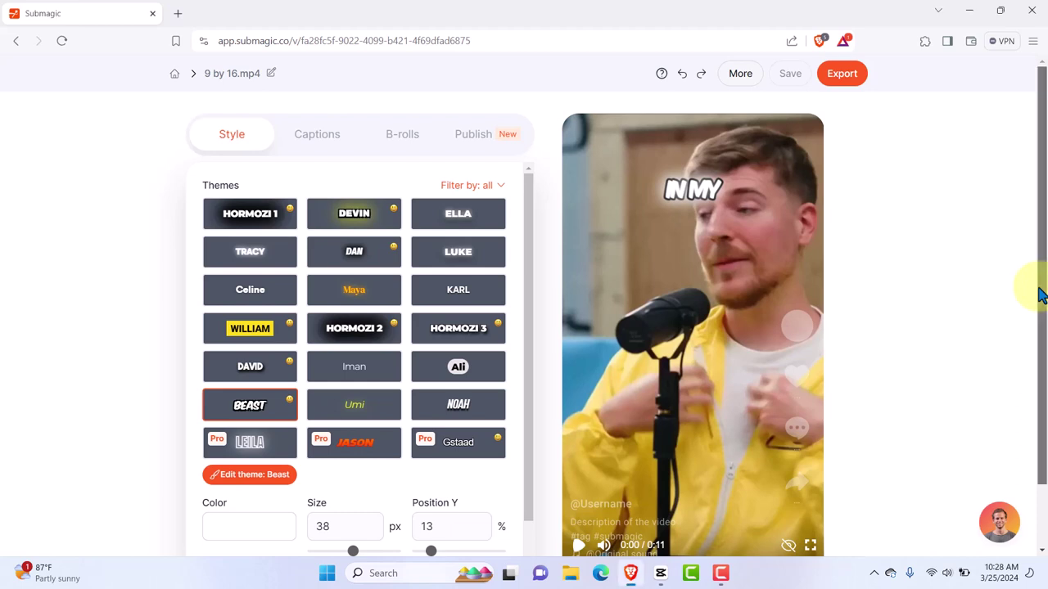
- Play the preview of the captioned video to check the Beast theme captions
left_click_drag(1041, 287, 1043, 368)
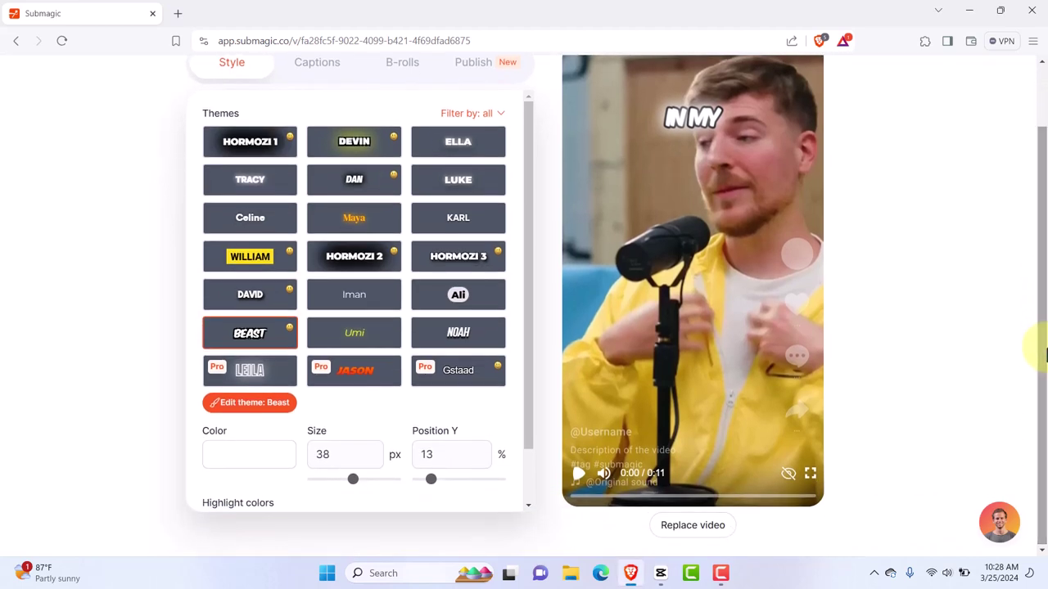
left_click(577, 475)
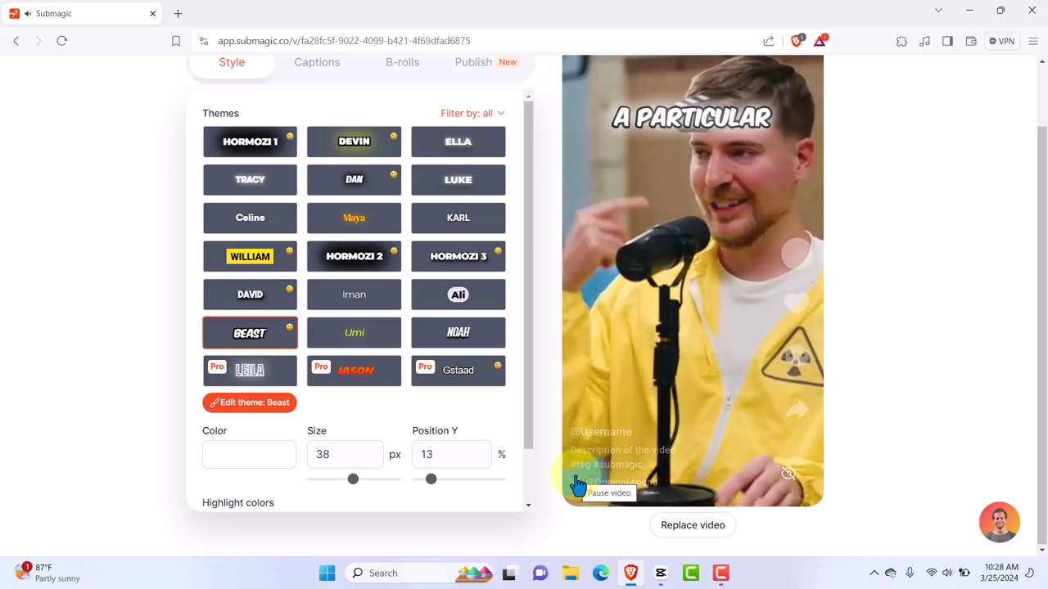
left_click(578, 484)
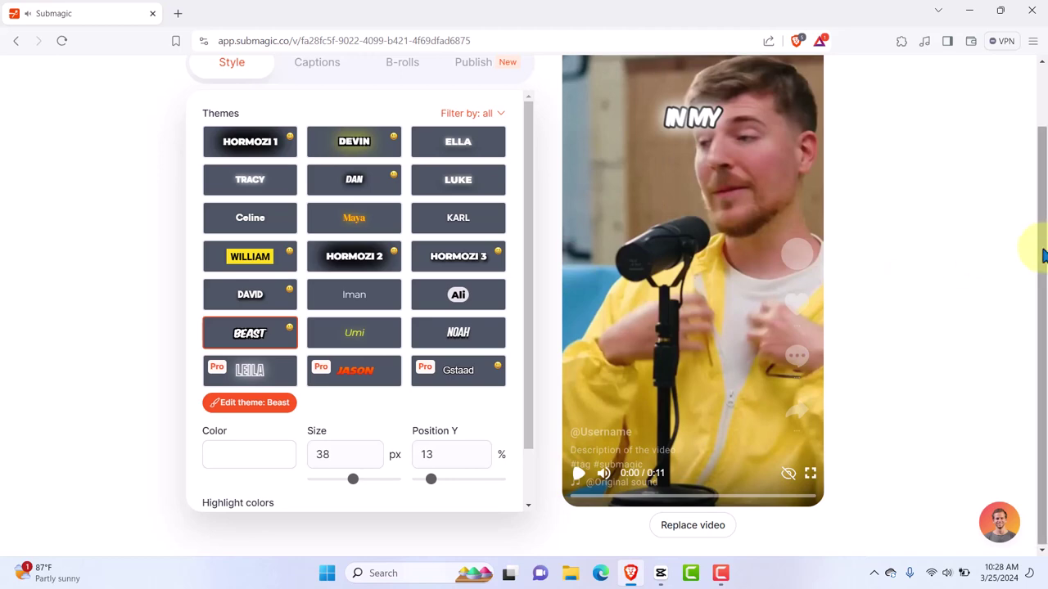
- Set the captions' Position Y to 59%
left_click_drag(1041, 252, 1034, 199)
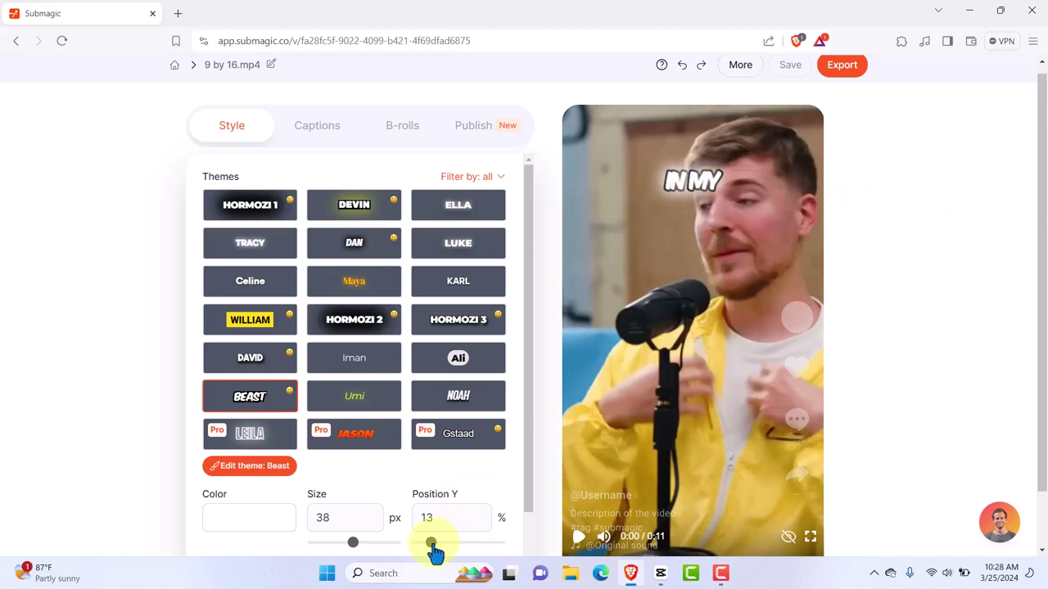
left_click_drag(431, 544, 480, 556)
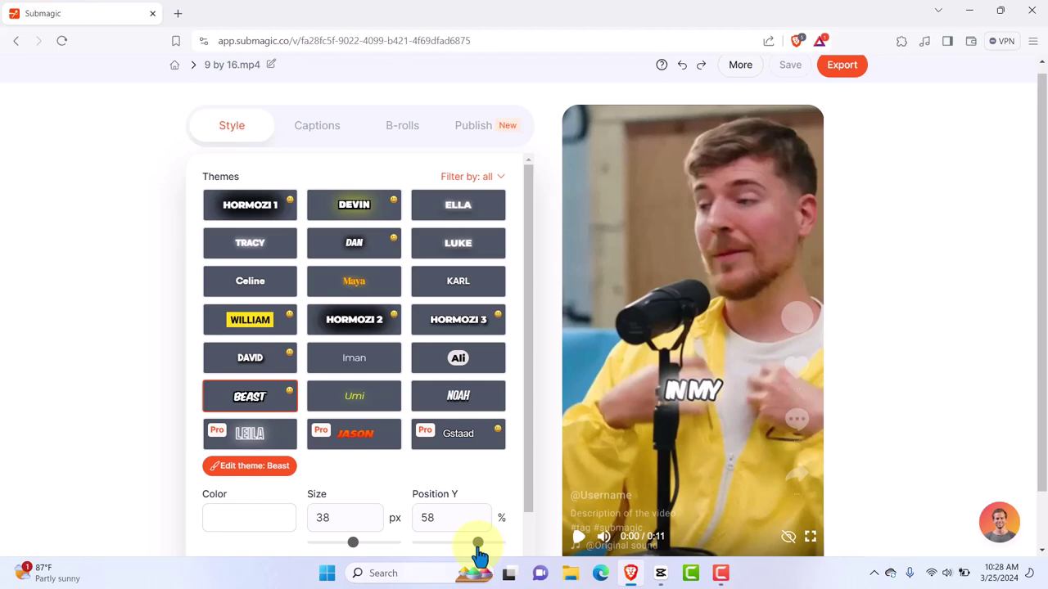
left_click(429, 518)
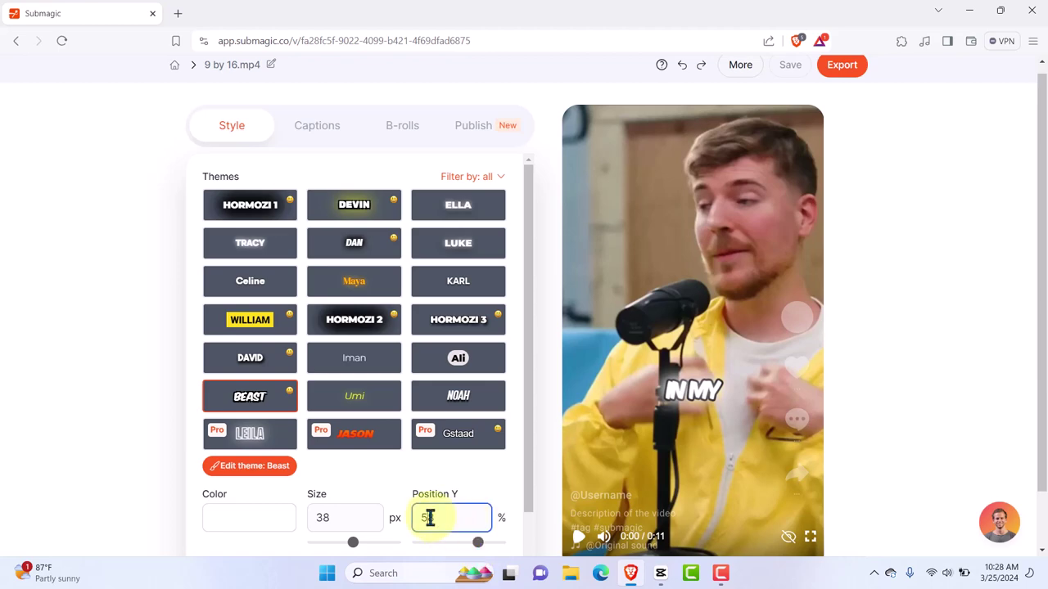
key("BackSpace")
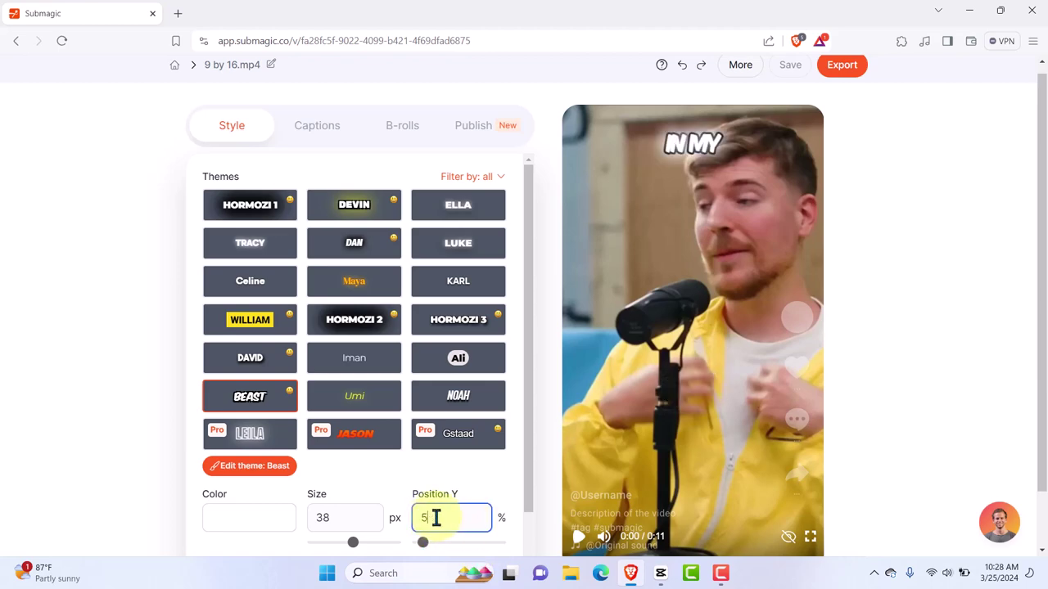
type("9")
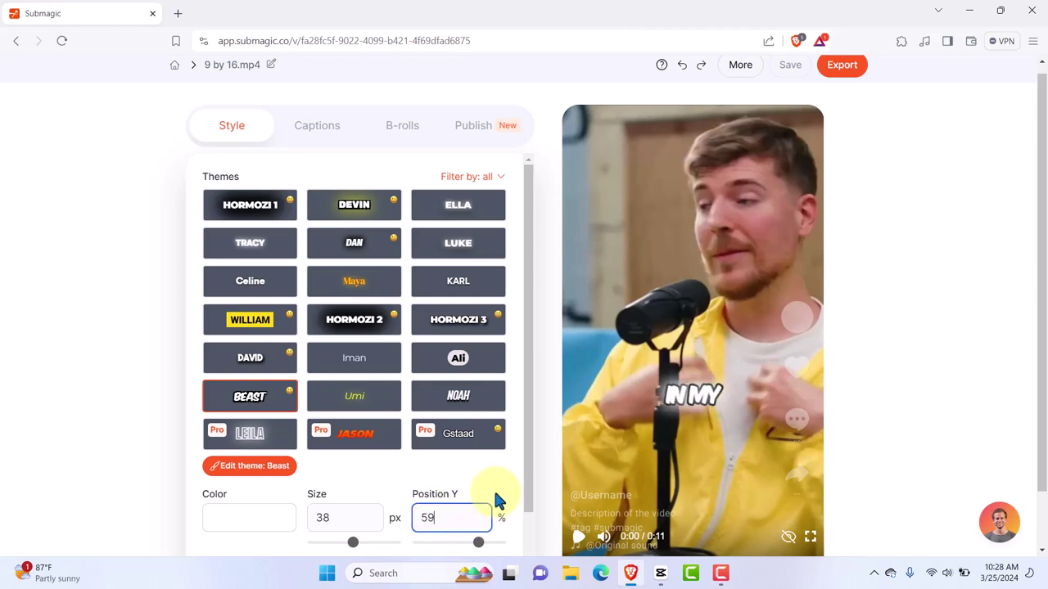
- Look over the highlight colors and scrub through the preview to about 0:03 to check the captions' placement
left_click_drag(524, 474, 528, 548)
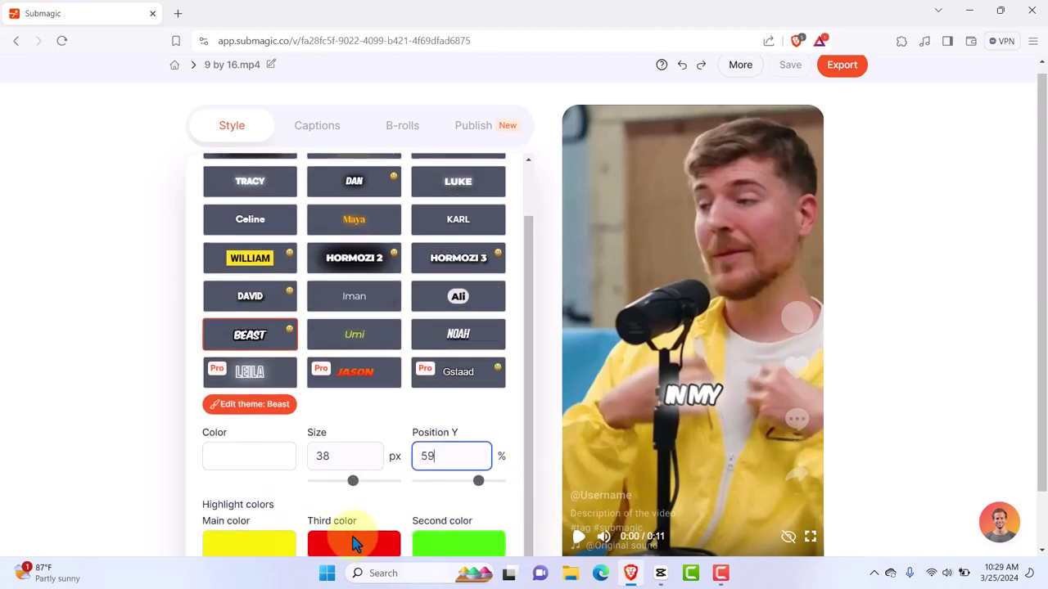
scroll(1042, 286, "down", 1)
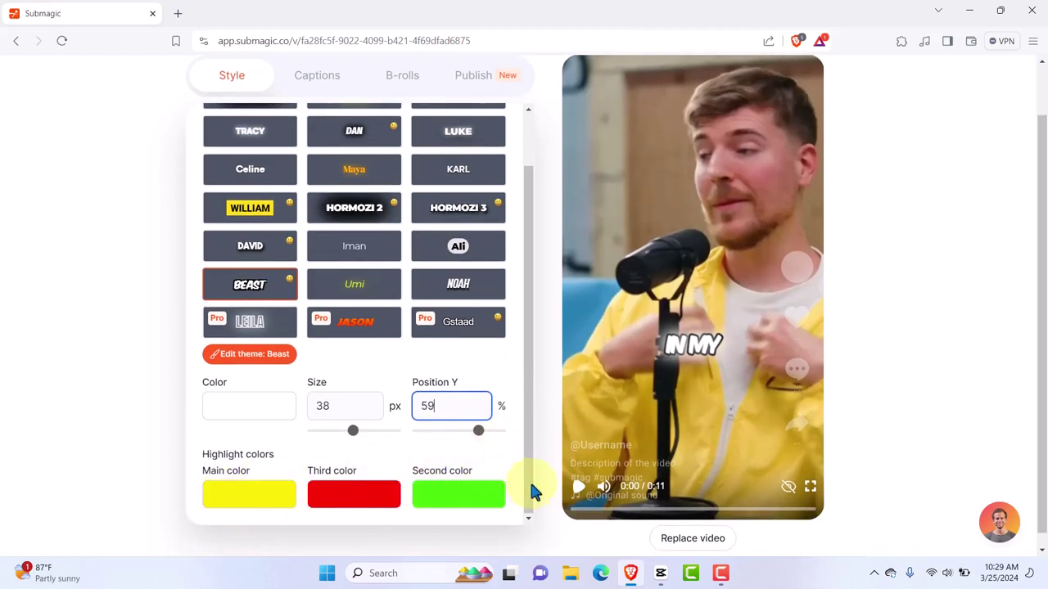
left_click(580, 511)
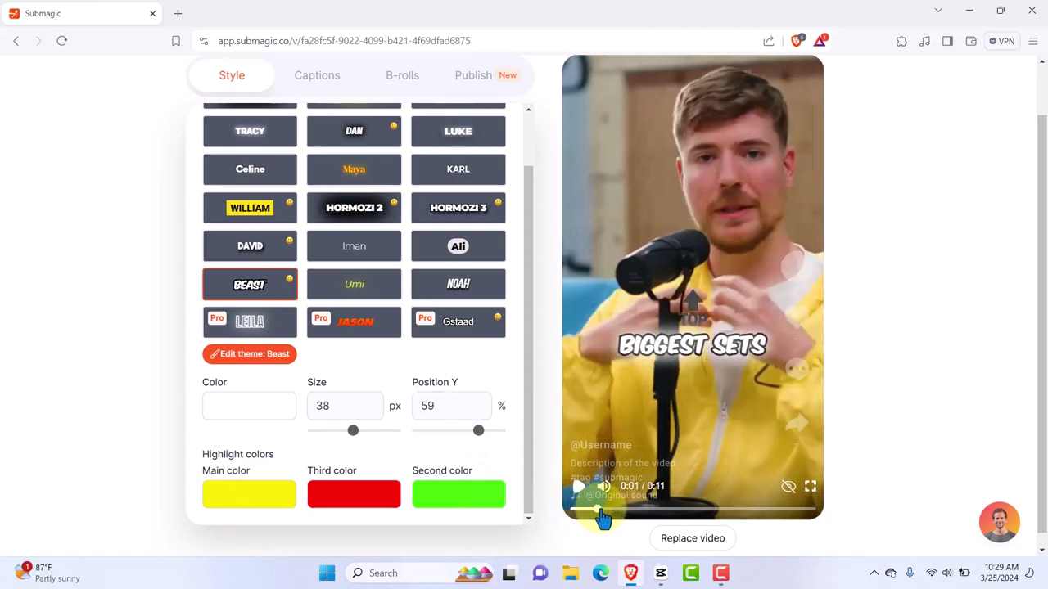
mouse_move(647, 511)
left_mouse_down()
mouse_move(741, 513)
mouse_move(639, 526)
left_mouse_up()
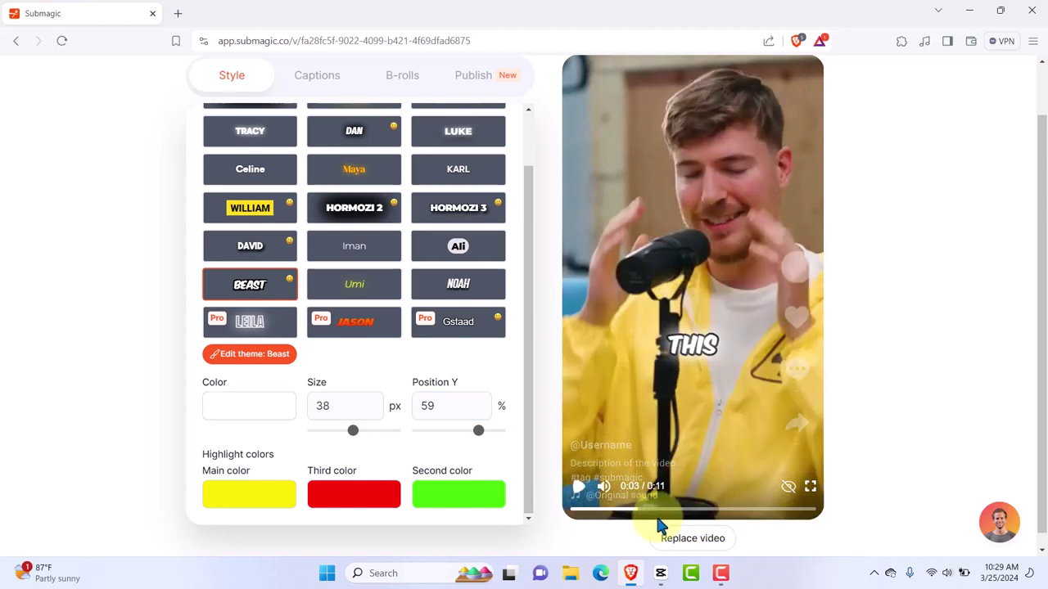
- Check the main highlight color's settings without changing them and rewind the preview to the start of the video
left_click(249, 495)
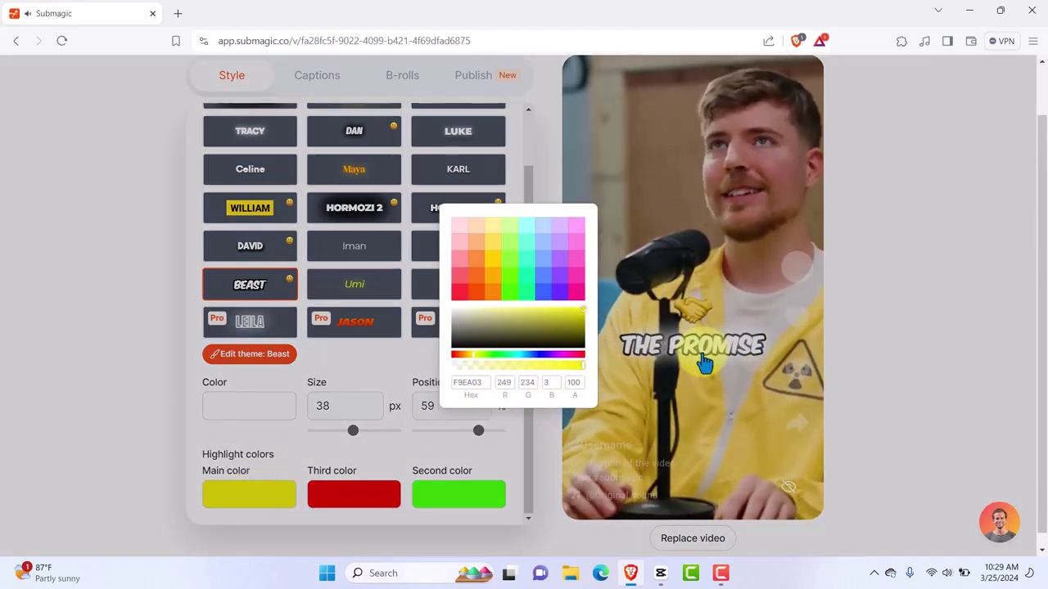
left_click(704, 364)
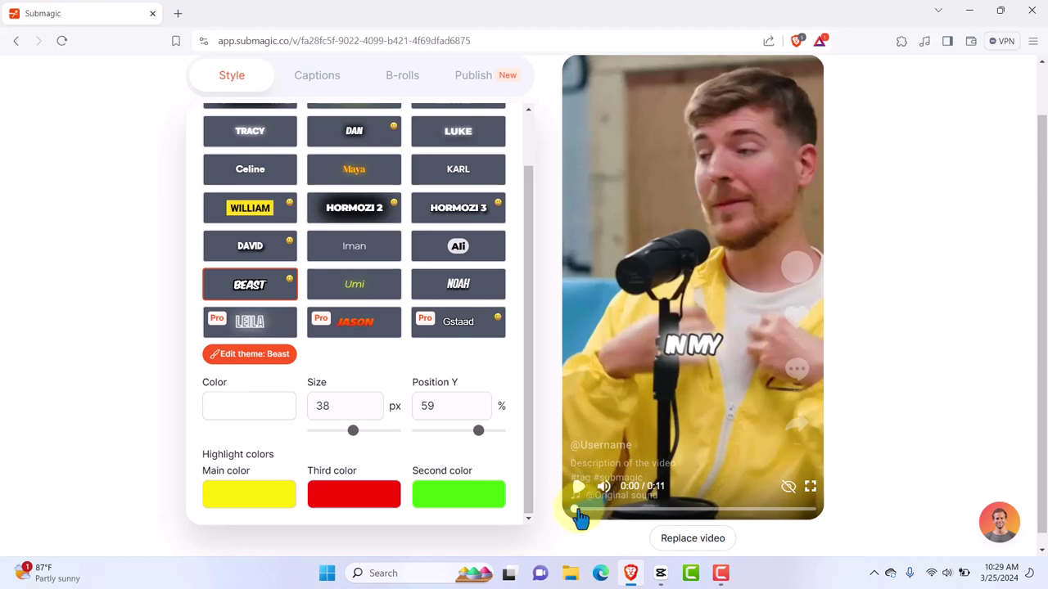
mouse_move(579, 516)
left_mouse_down()
mouse_move(765, 516)
mouse_move(573, 518)
left_mouse_up()
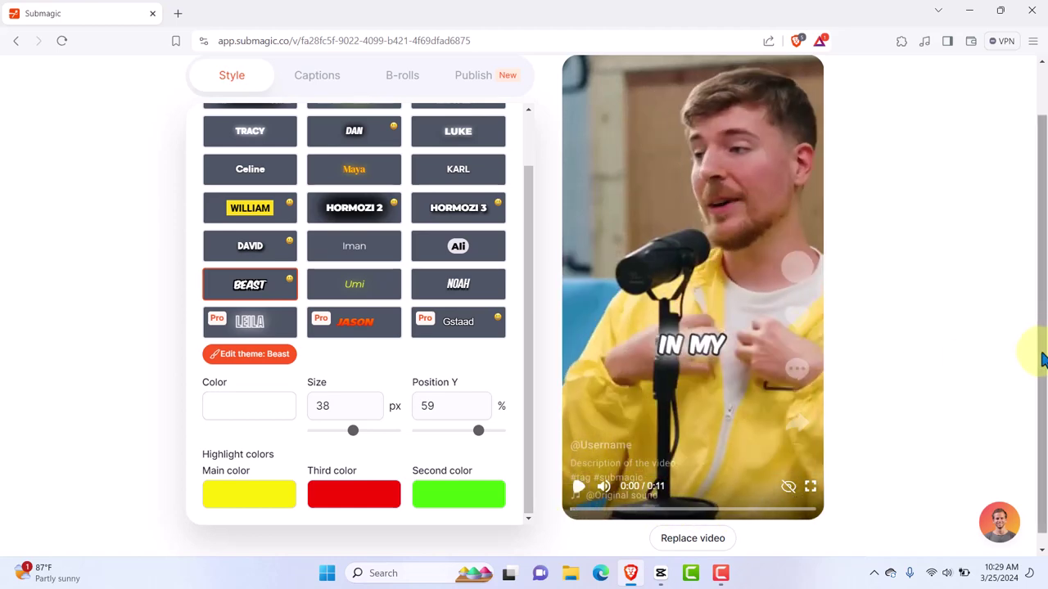
- Review the transcribed caption lines with their timings and emojis from beginning to end
left_click_drag(1042, 344, 1041, 316)
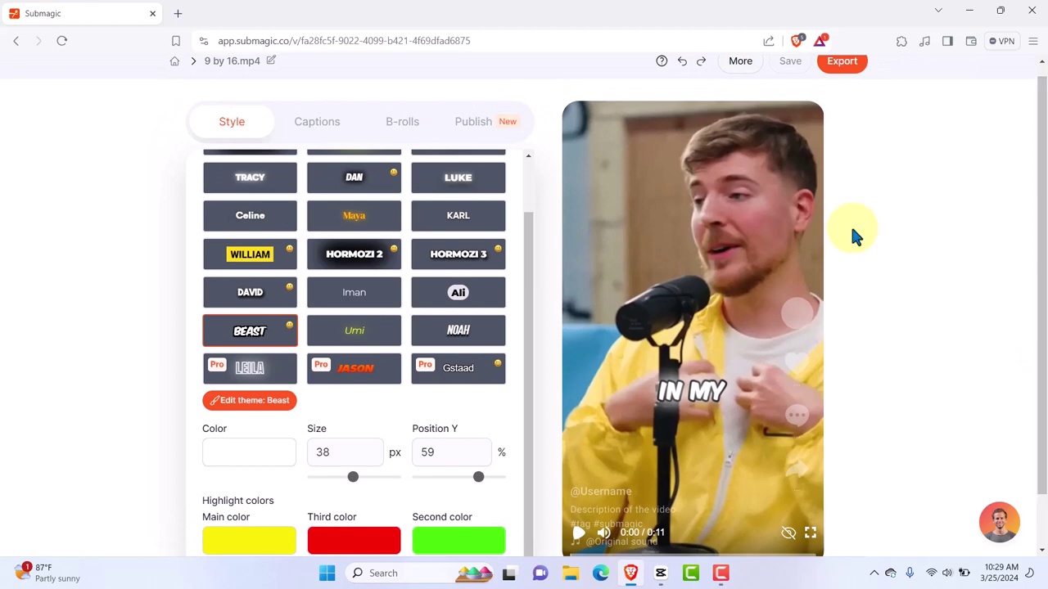
left_click(314, 129)
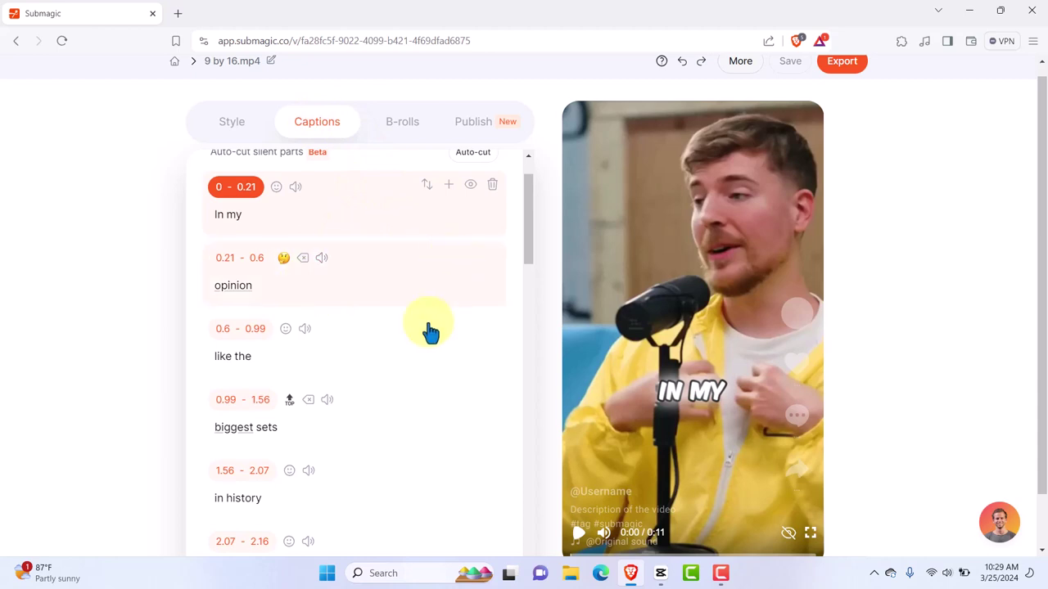
left_click_drag(529, 239, 533, 444)
left_click_drag(532, 467, 521, 204)
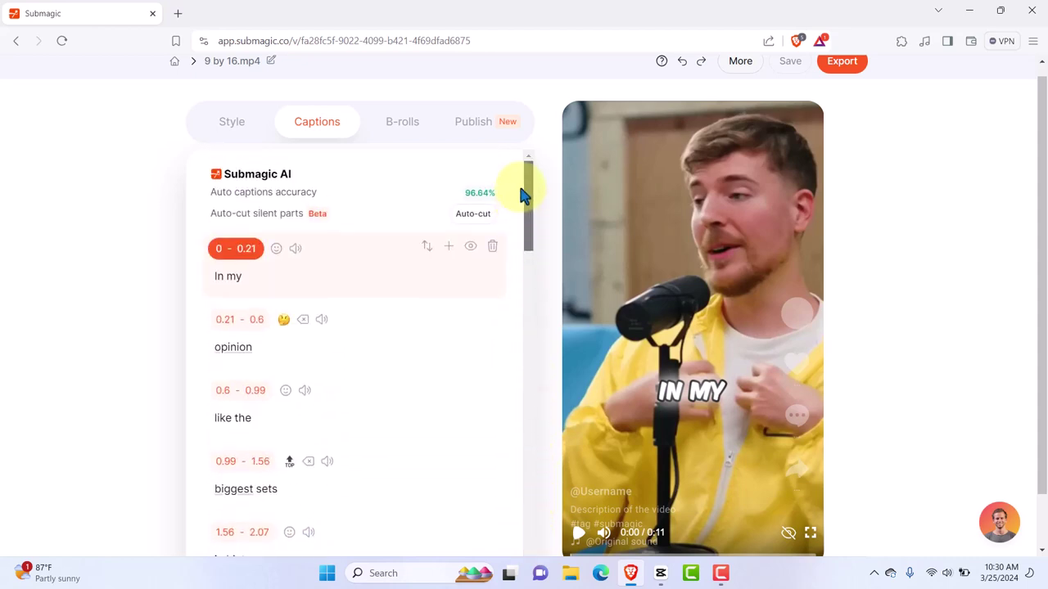
- Look over the B-roll and transition animation options for the line "like the biggest sets in history", then close them without applying
left_click(403, 124)
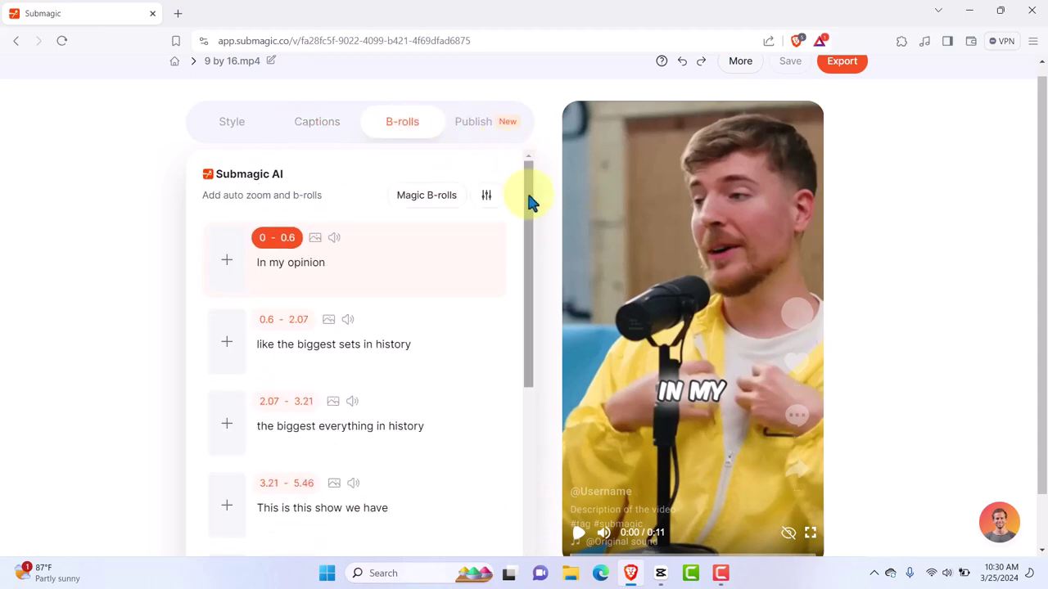
mouse_move(529, 201)
left_mouse_down()
mouse_move(529, 226)
mouse_move(527, 191)
left_mouse_up()
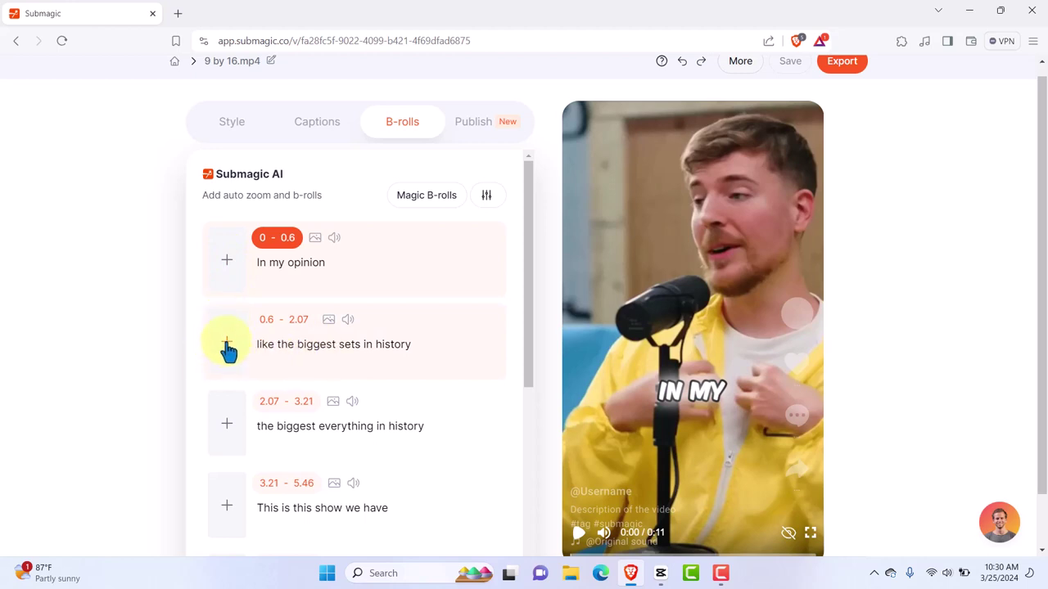
left_click(228, 347)
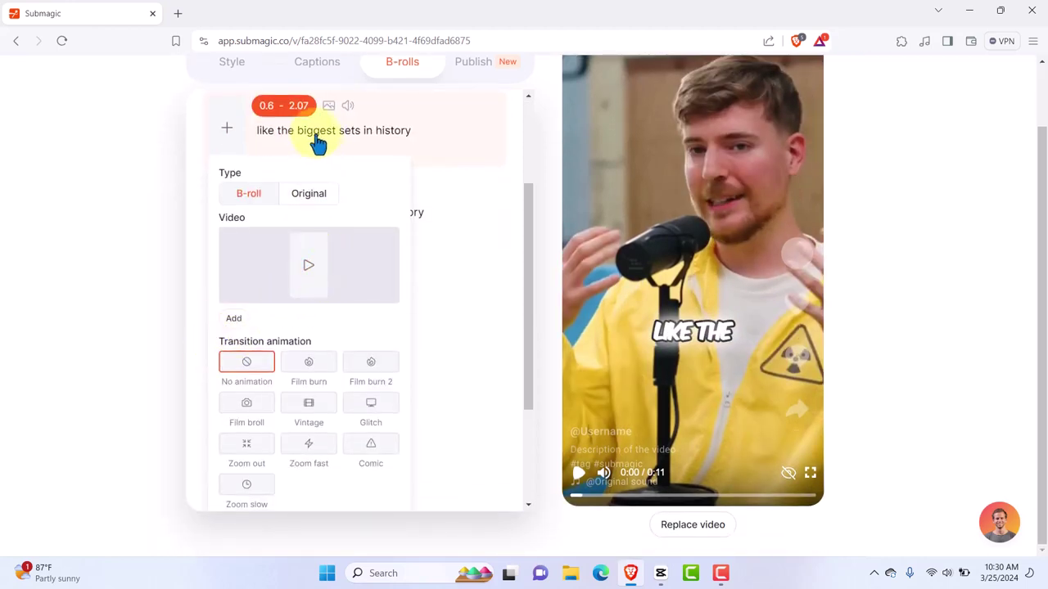
left_click(316, 135)
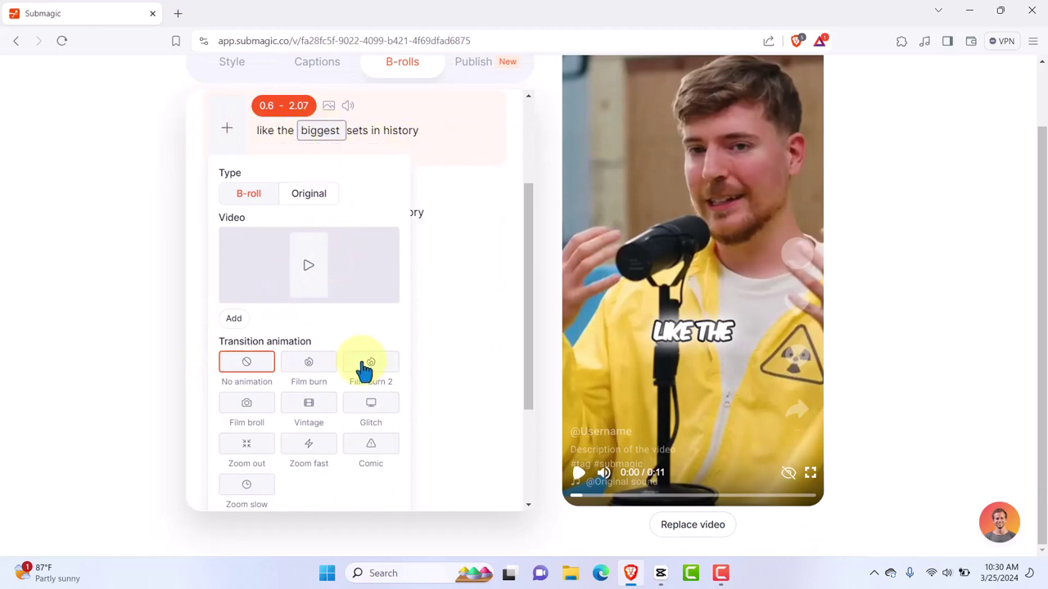
scroll(364, 370, "down", 3)
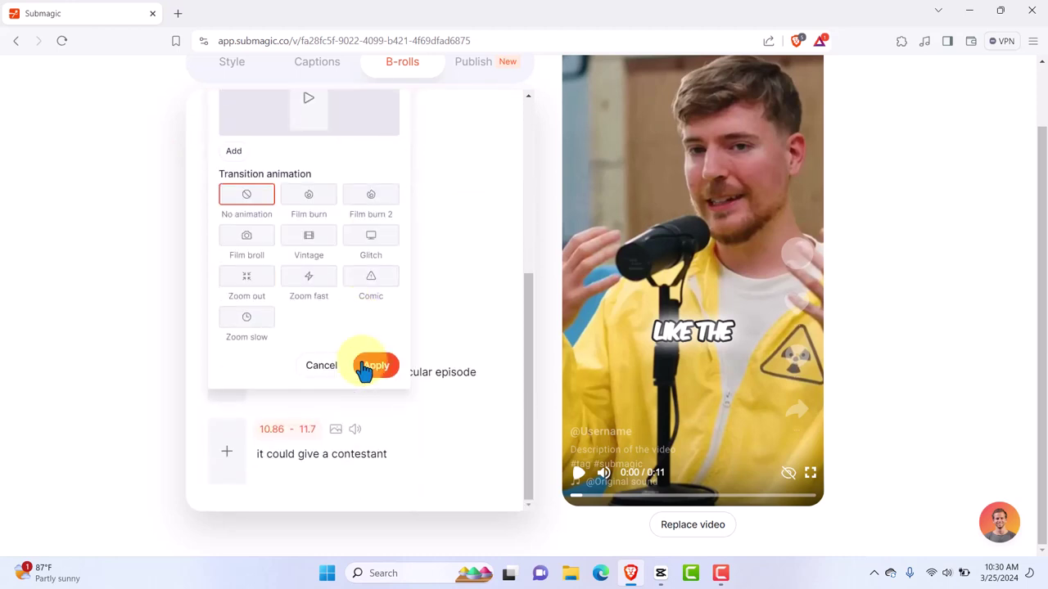
left_click(324, 378)
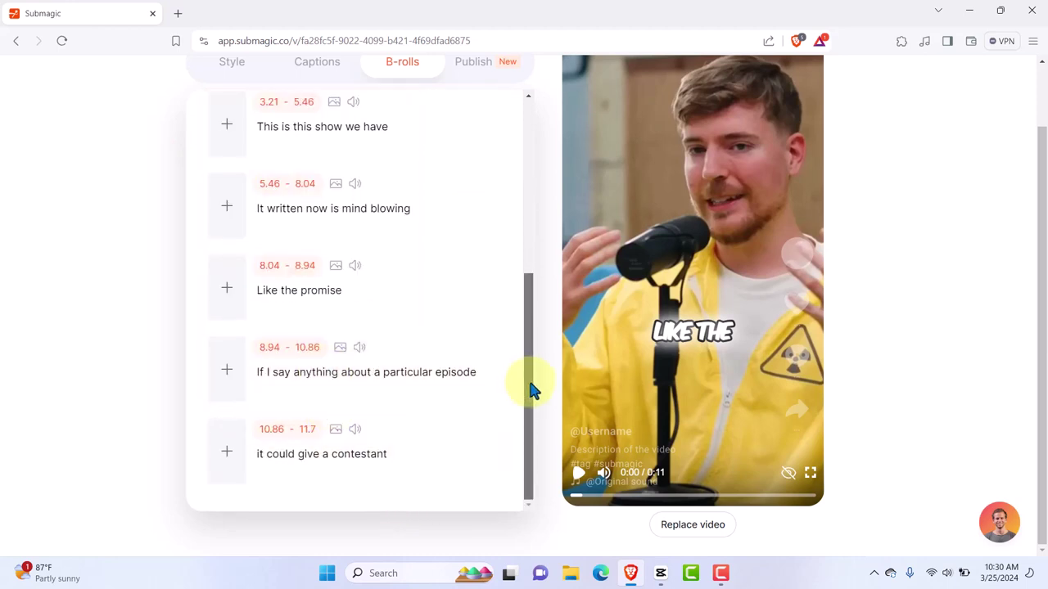
- Search for B-roll videos matching the word "biggest", browse additional premium videos, and leave the search without choosing one
left_click_drag(530, 391, 531, 262)
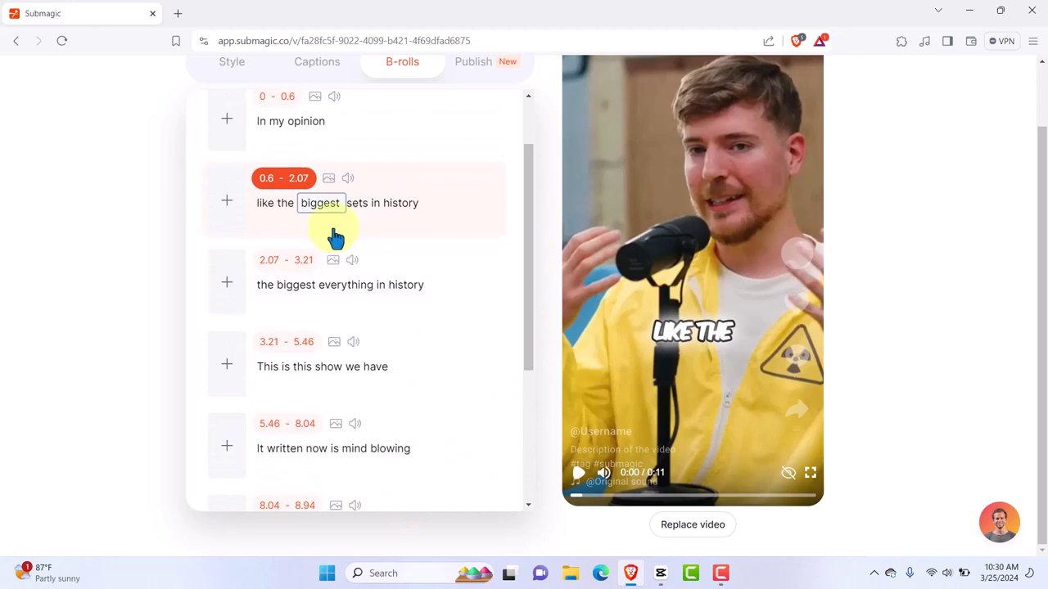
left_click(322, 205)
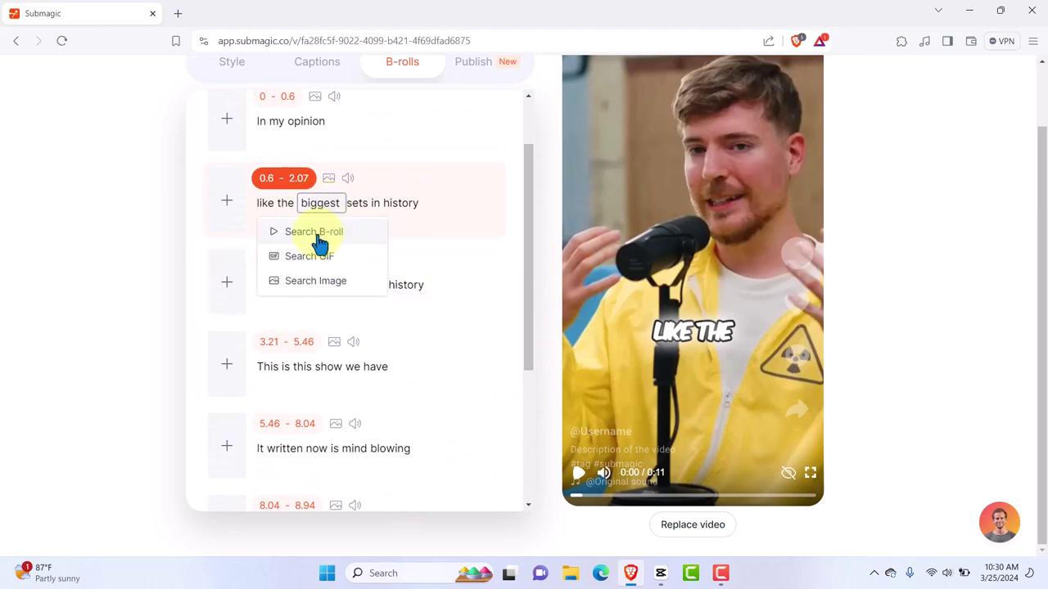
left_click(319, 238)
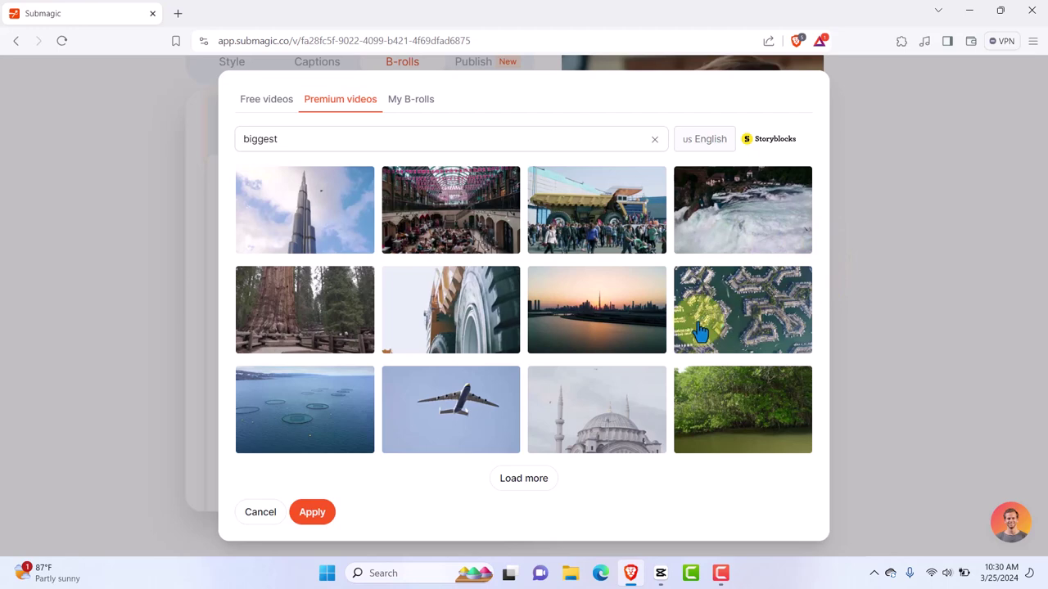
left_click(528, 481)
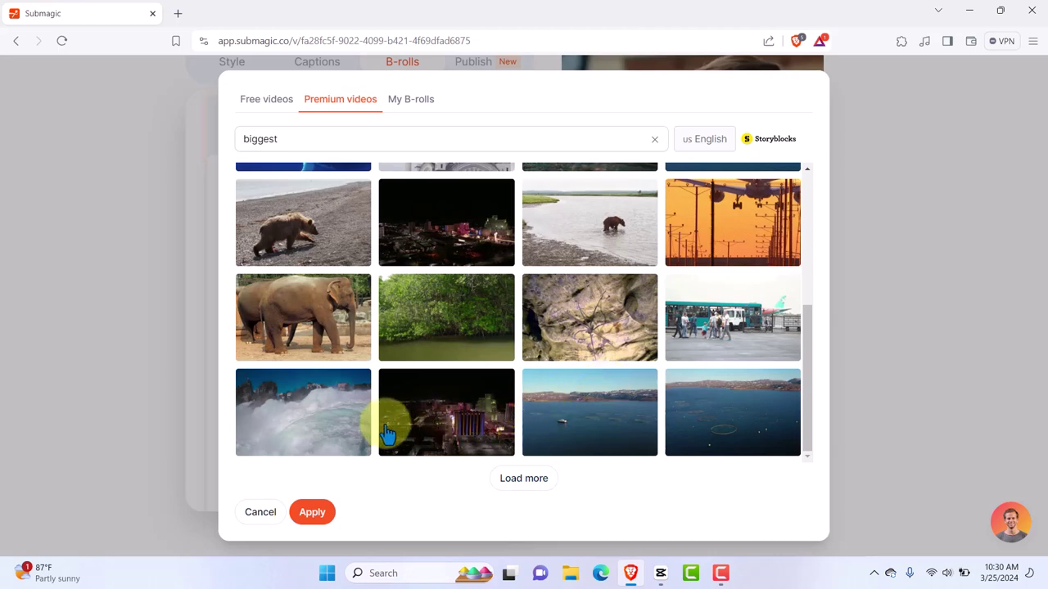
left_click(261, 512)
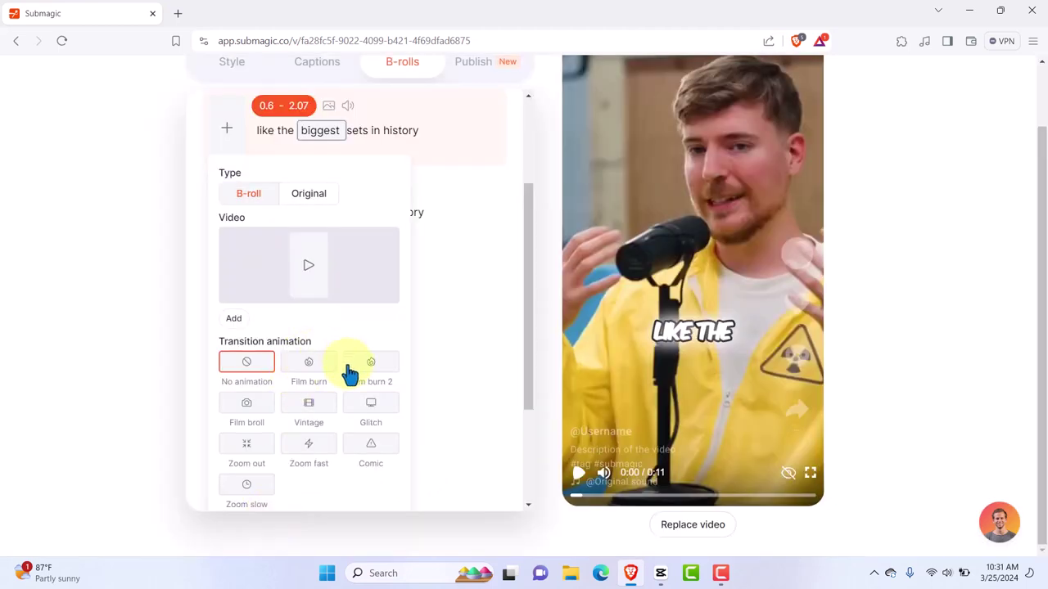
- Apply the Film burn transition animation to the line "like the biggest sets in history"
left_click(315, 370)
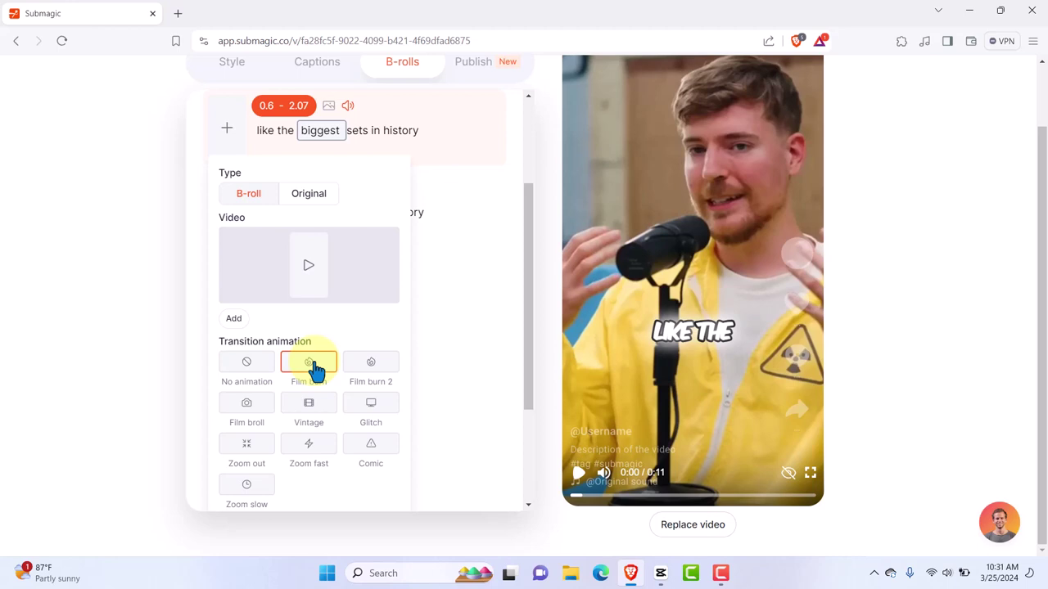
scroll(315, 370, "down", 2)
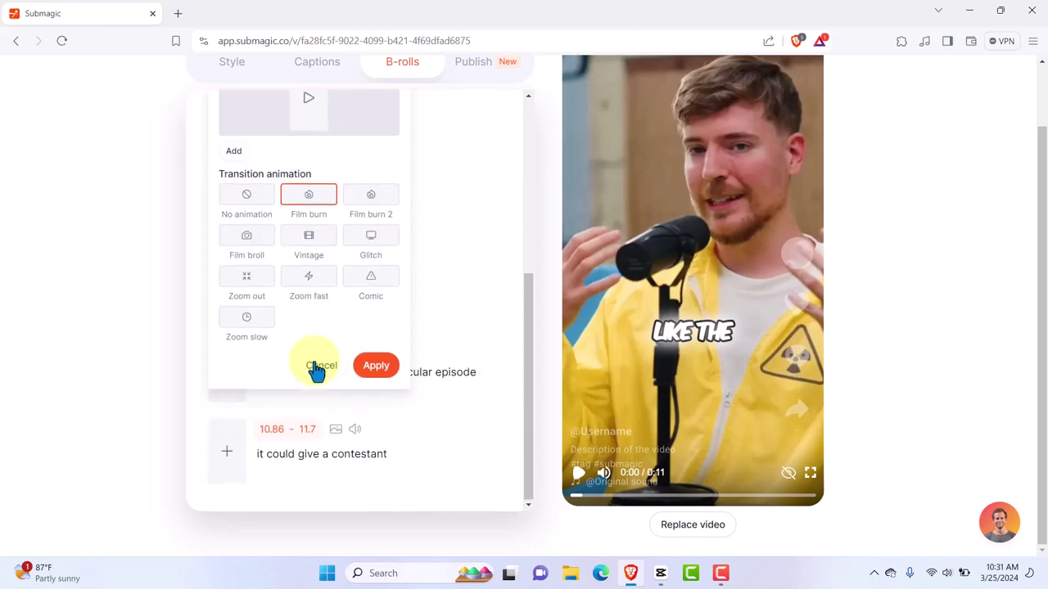
left_click(373, 367)
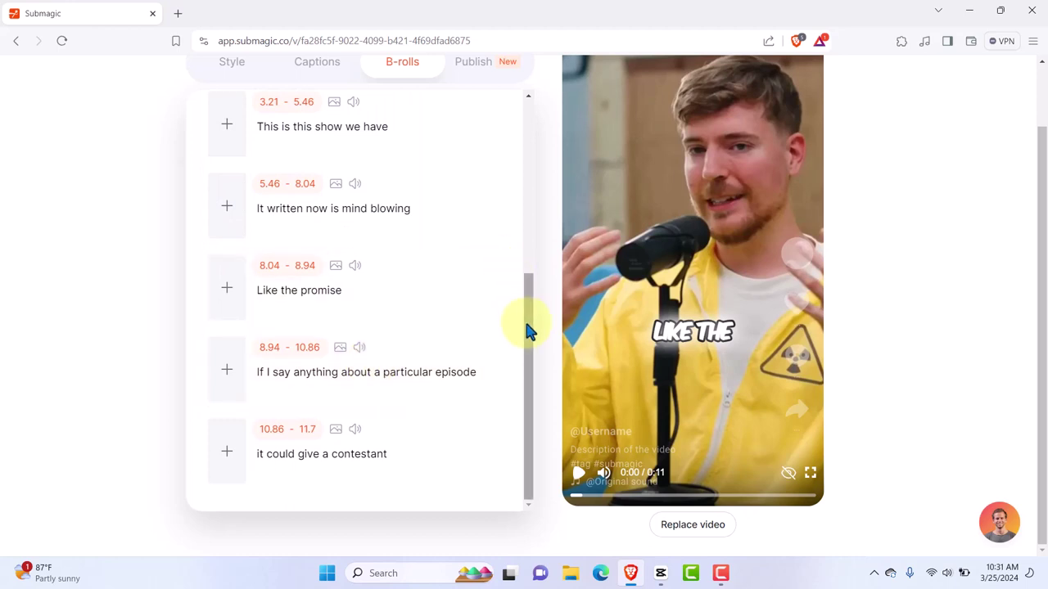
- Apply the Zoom fast transition animation to the line "the biggest everything in history"
left_click_drag(526, 328, 533, 230)
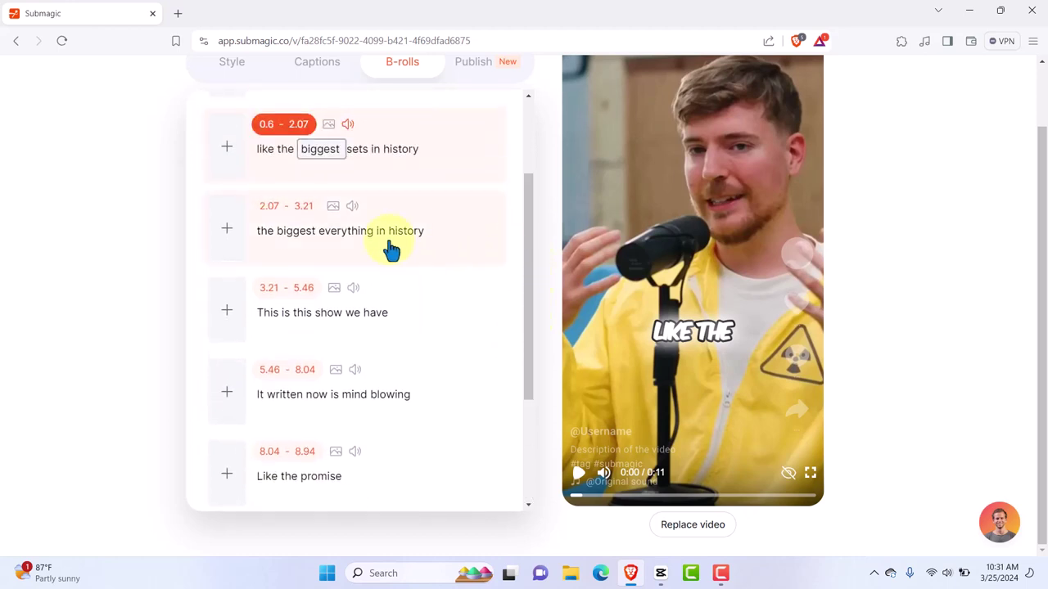
left_click(227, 231)
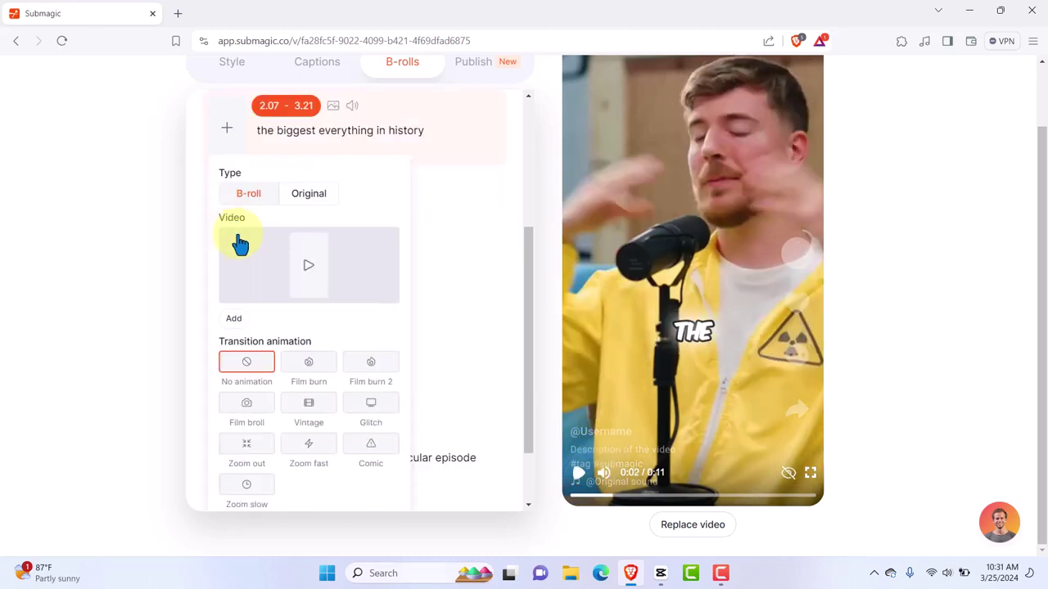
left_click(370, 368)
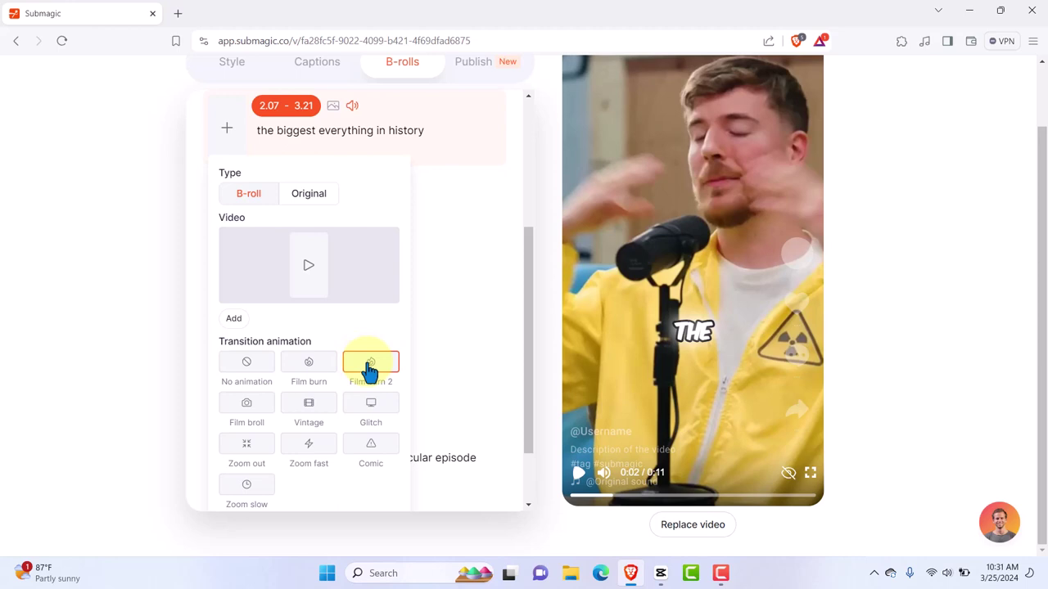
left_click(303, 449)
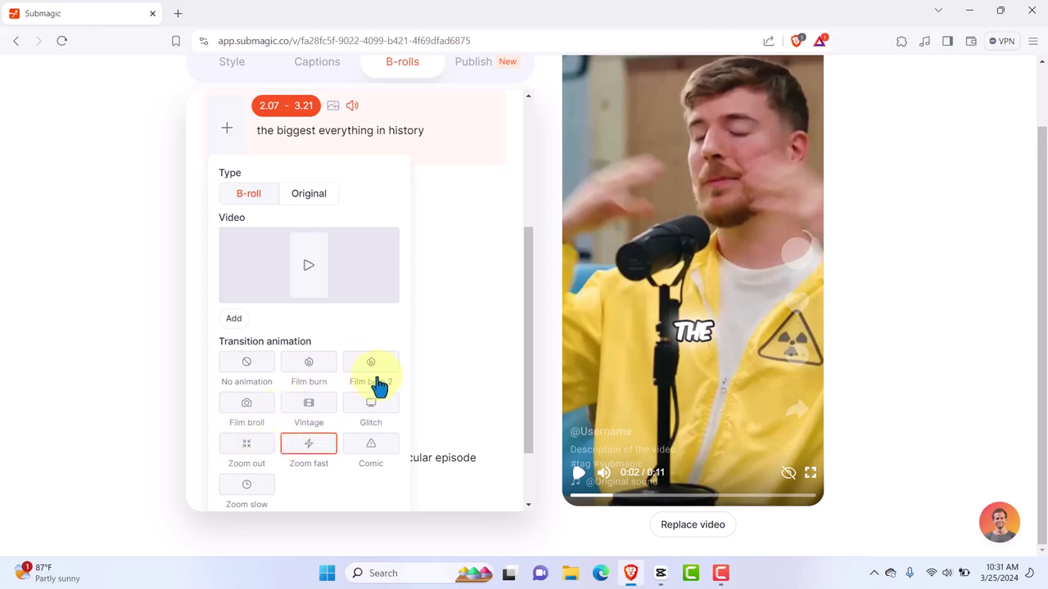
scroll(378, 387, "down", 1)
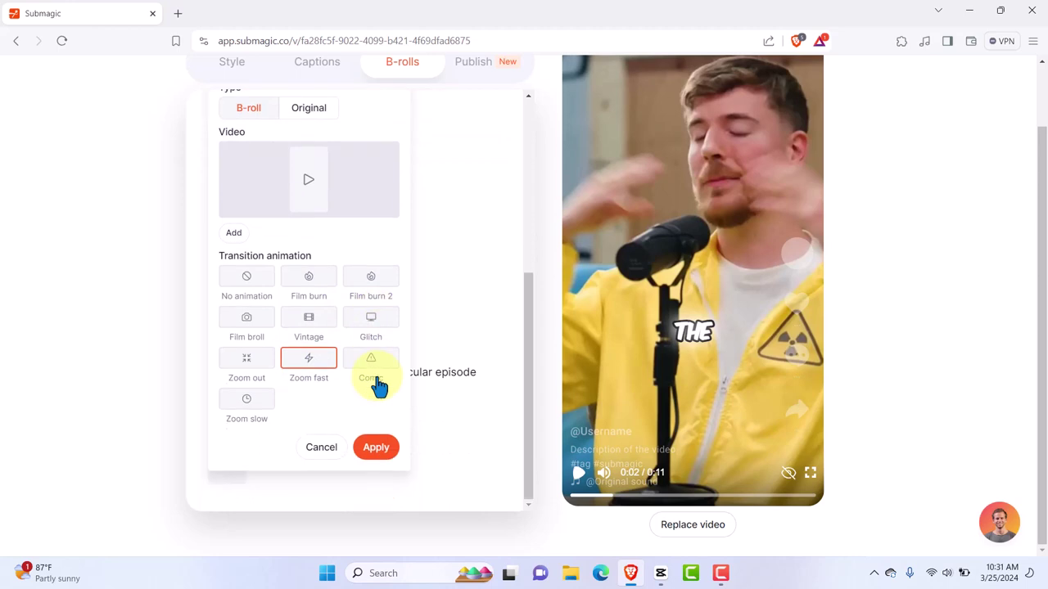
left_click(374, 446)
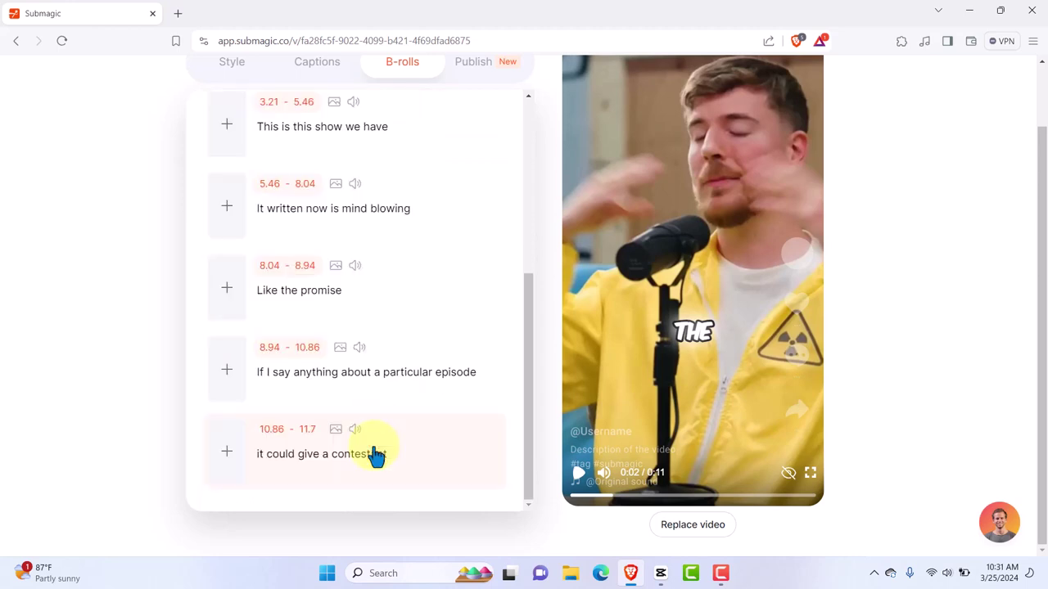
- Search GIFs for the word "mind" in "It written now is mind blowing" and apply the illustrated GIF of a person holding their head
left_click(381, 214)
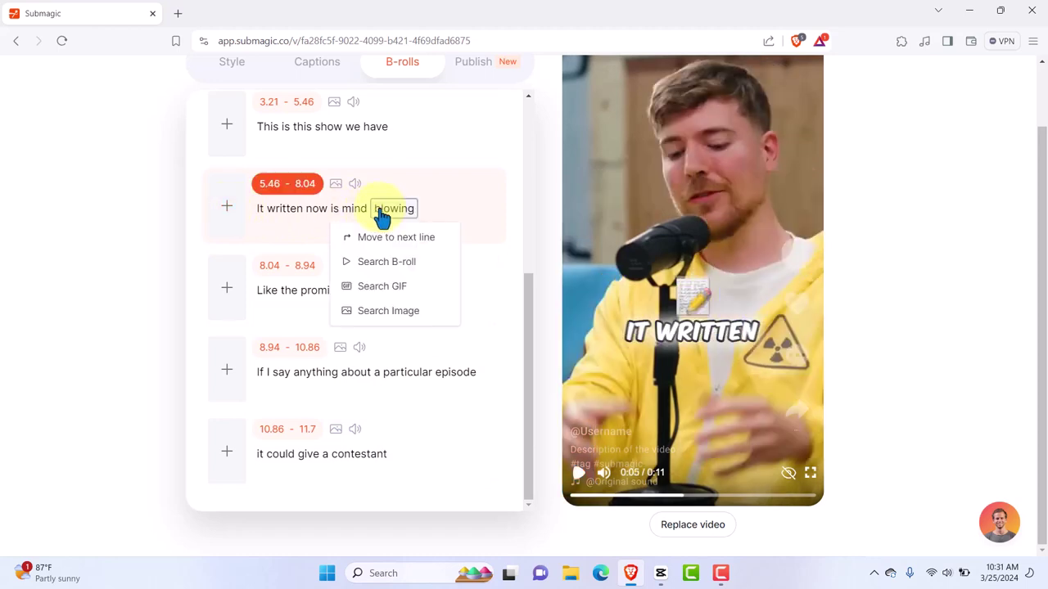
left_click(356, 217)
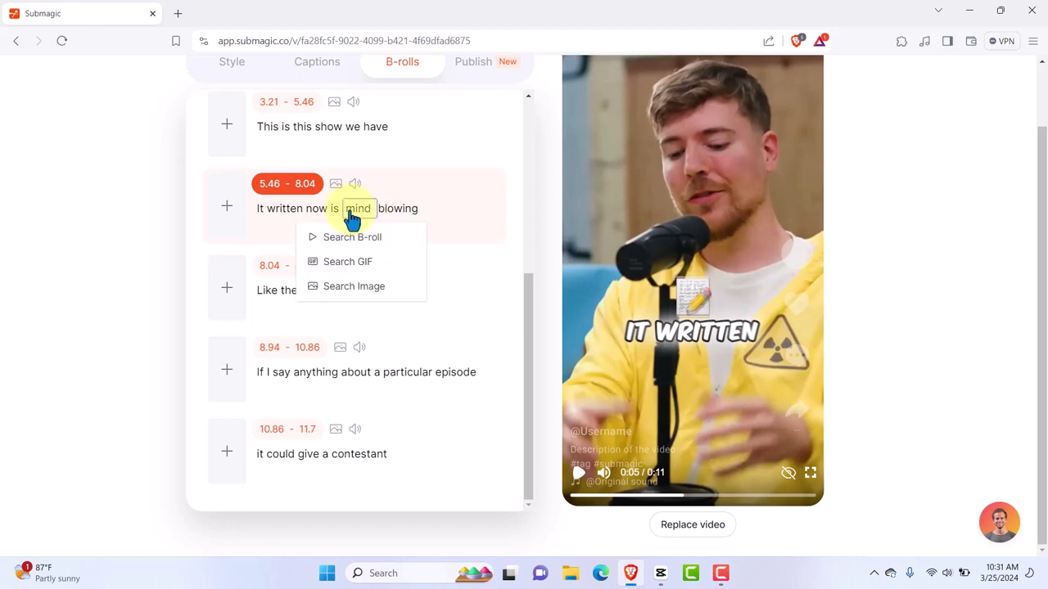
left_click(372, 263)
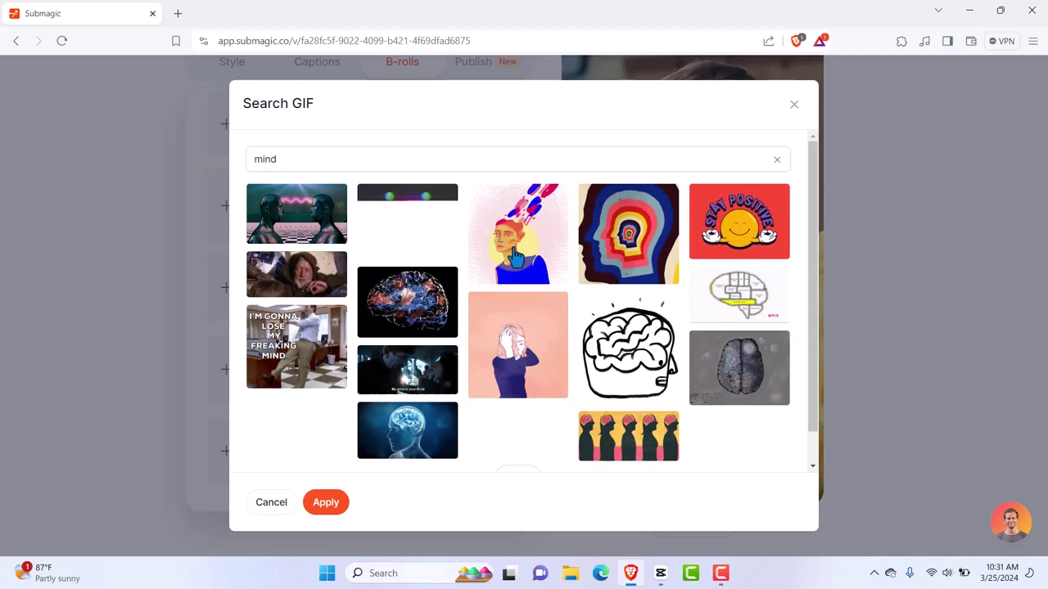
left_click(531, 331)
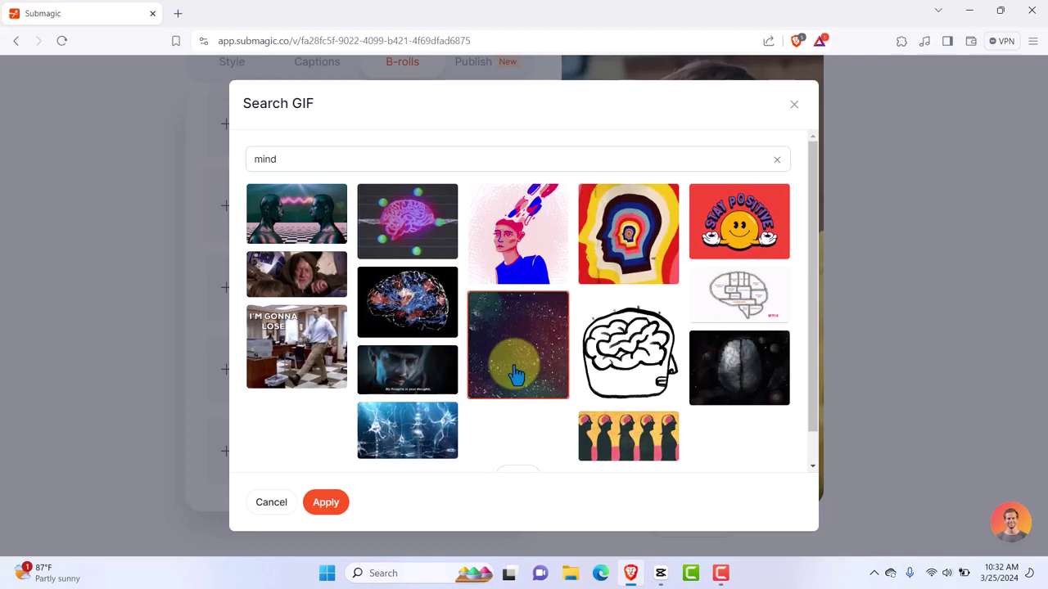
scroll(806, 241, "down", 1)
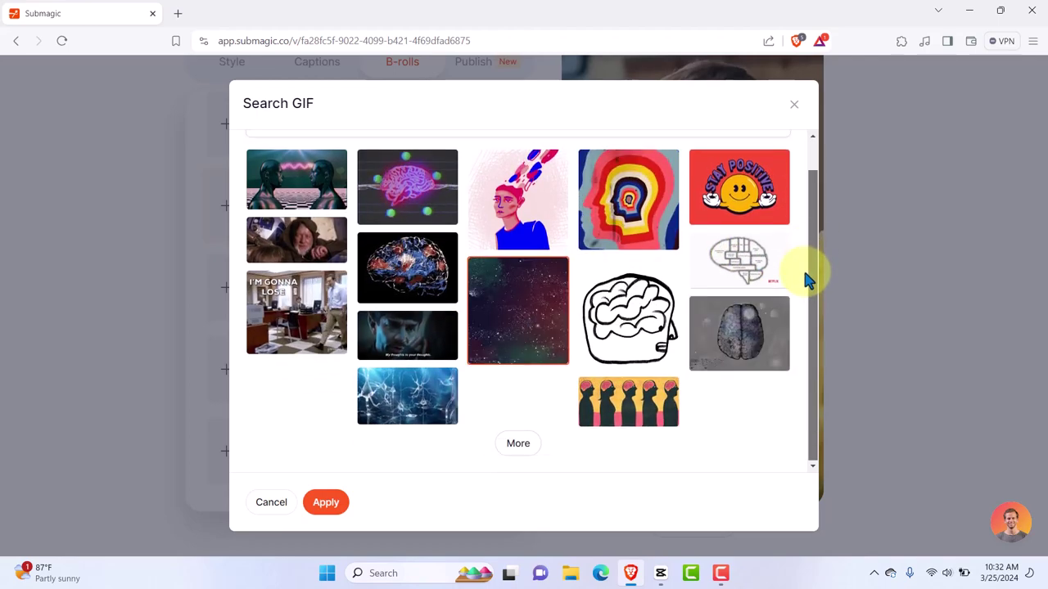
left_click(326, 502)
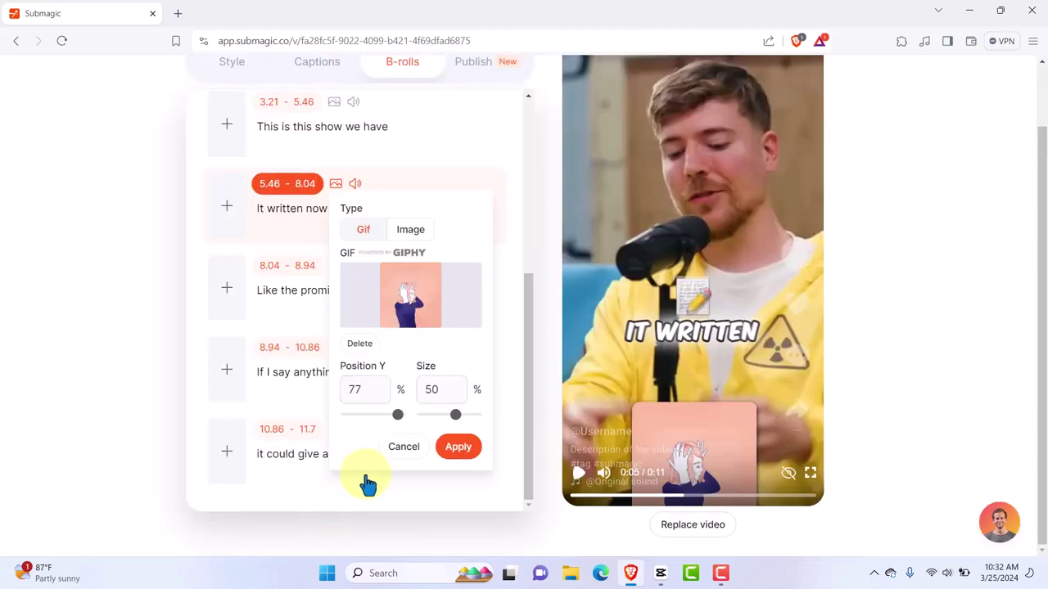
left_click(459, 448)
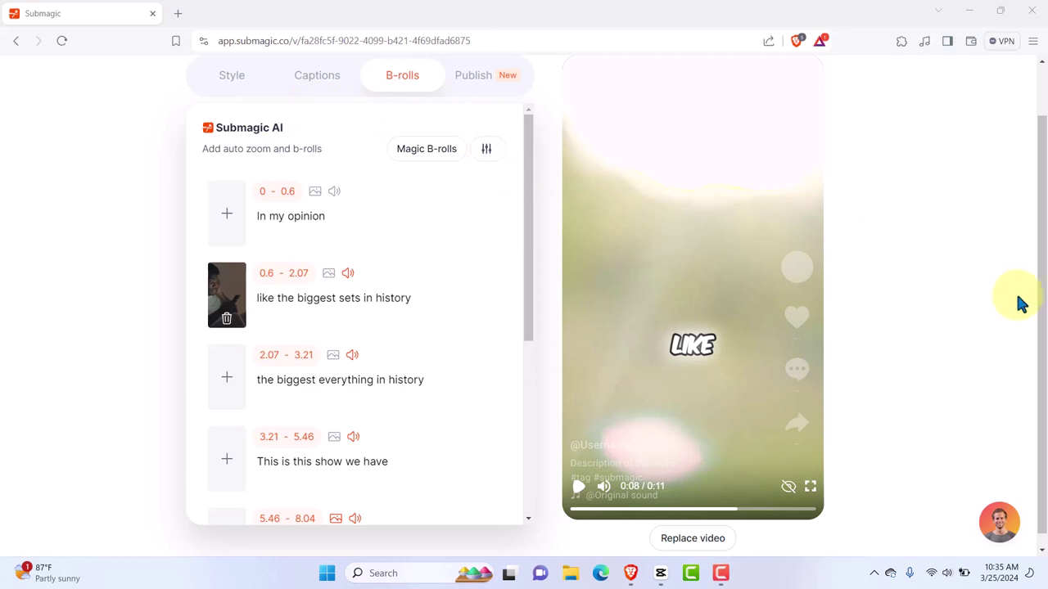
- Enable background music in the publishing options and open the premium music library
left_click_drag(1043, 315, 1041, 271)
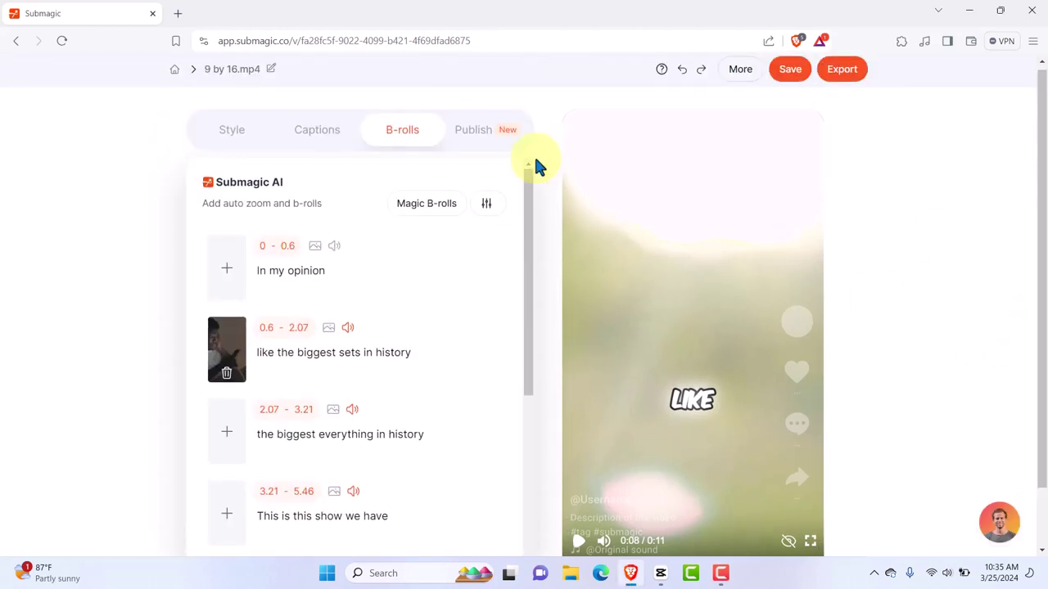
left_click(475, 131)
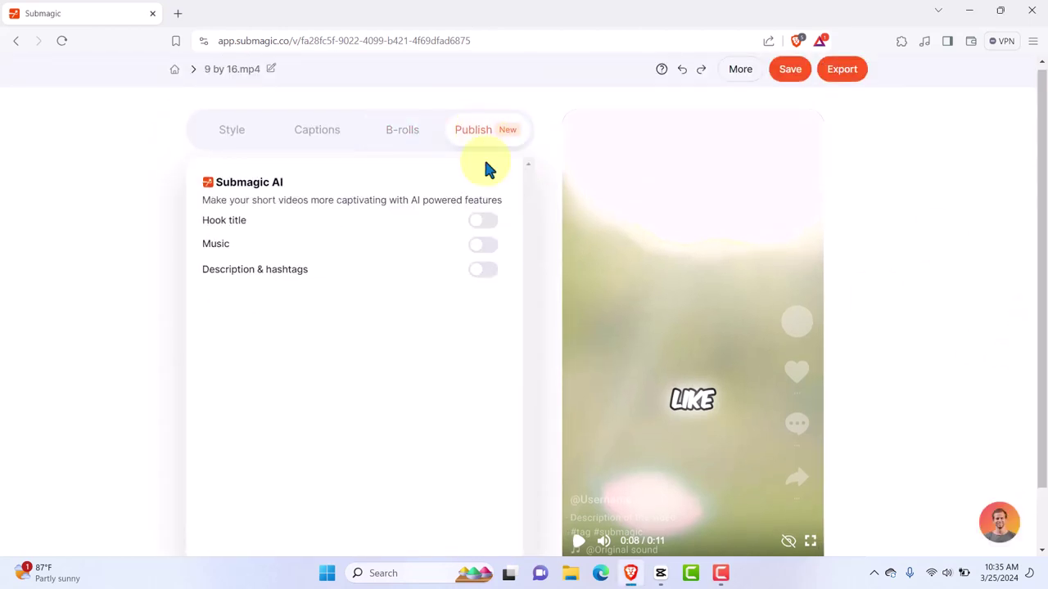
left_click(483, 247)
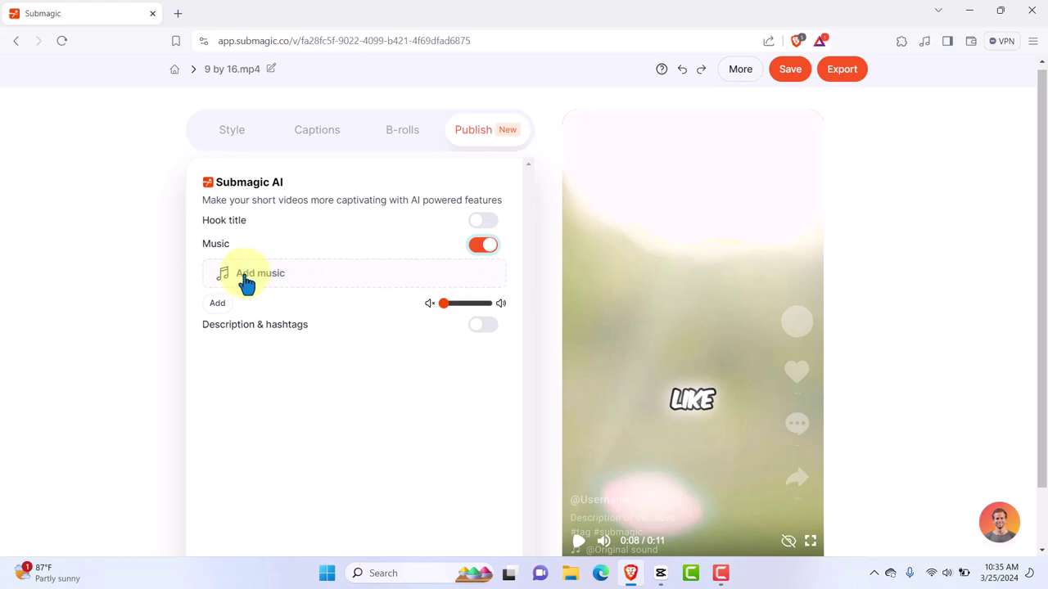
left_click(218, 304)
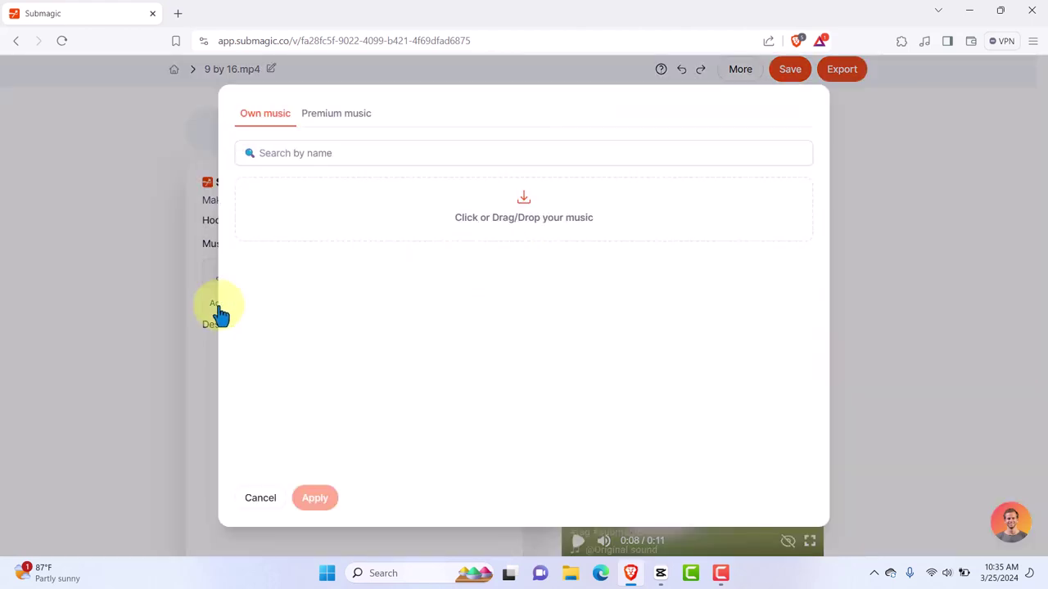
left_click(345, 123)
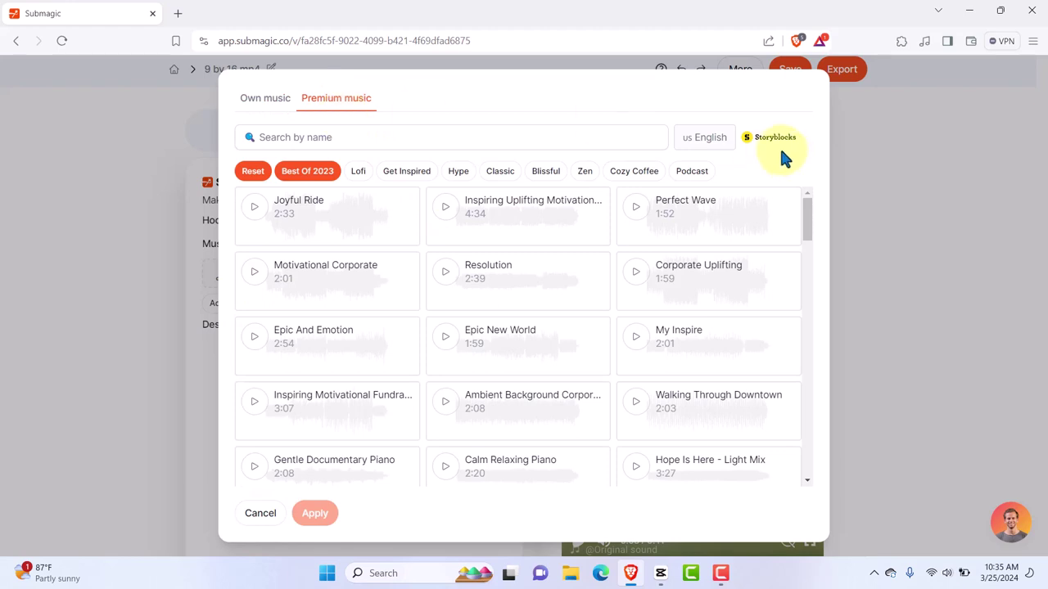
- Preview the premium tracks Motivational Corporate, Resolution and Corporate Uplifting one after another
left_click(254, 274)
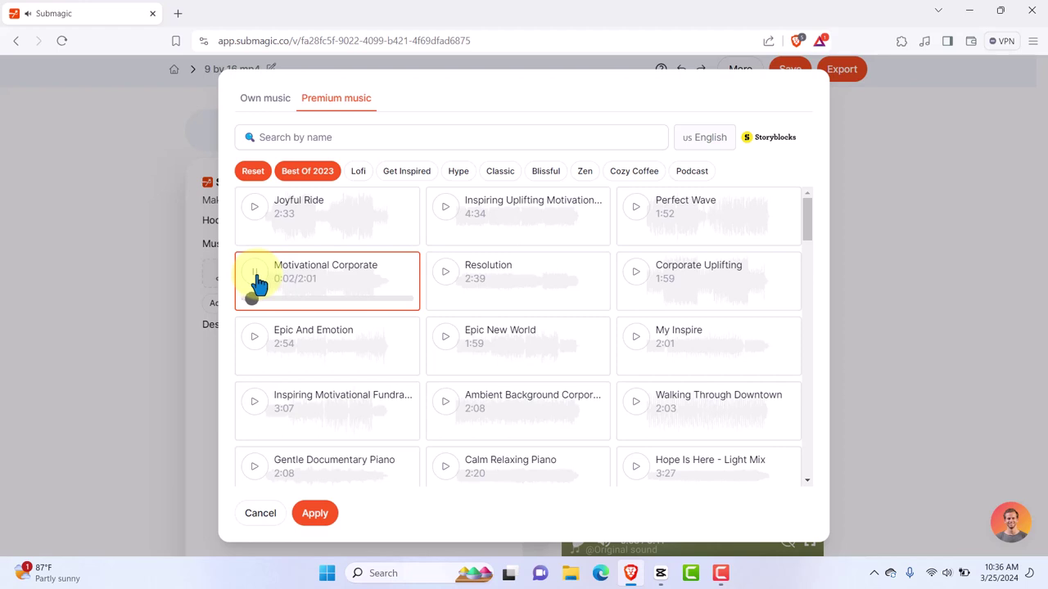
left_click(255, 277)
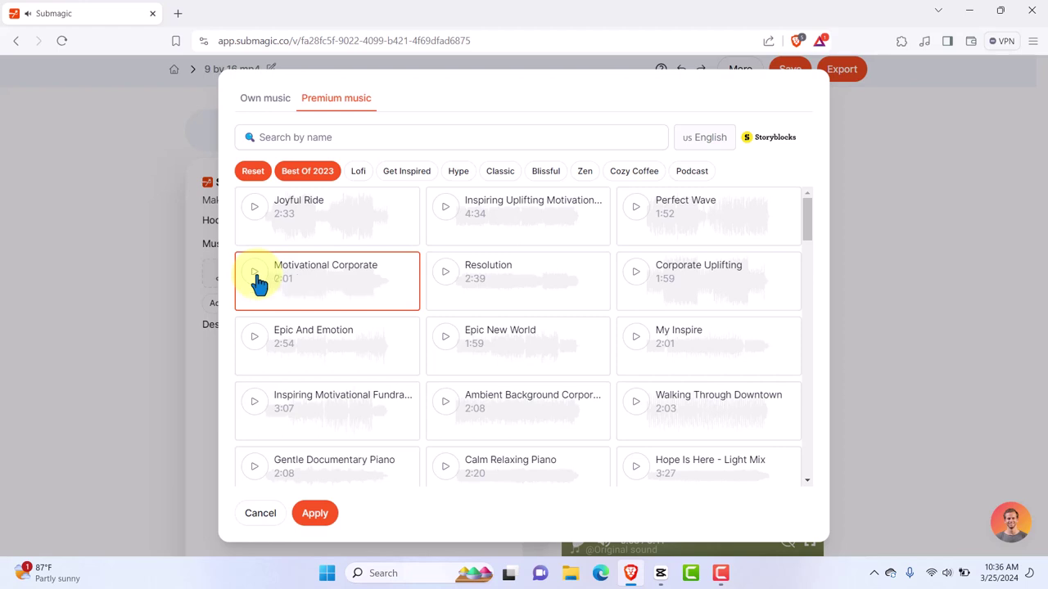
left_click(446, 274)
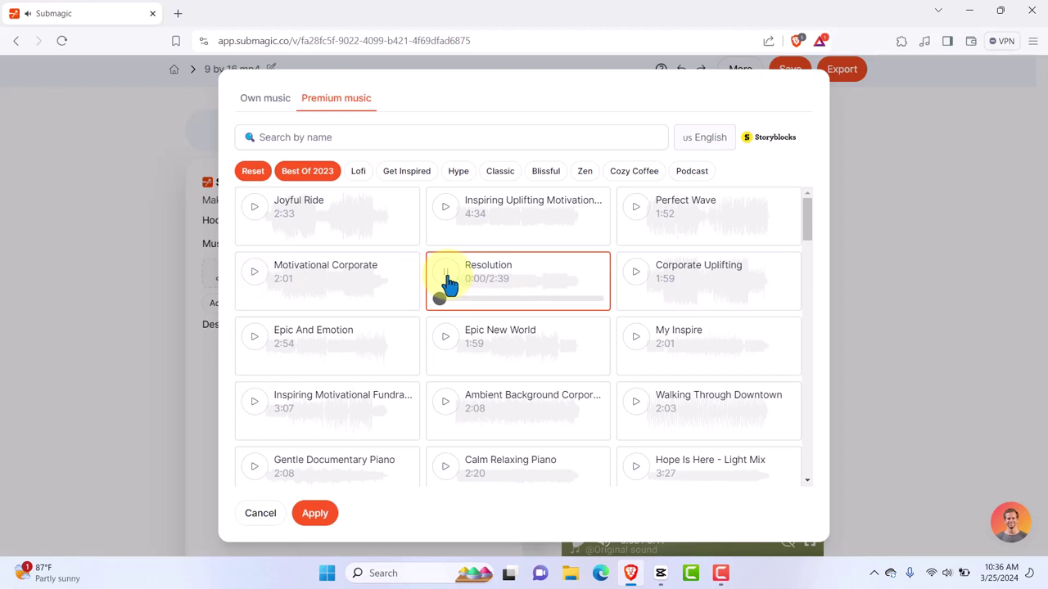
left_click(447, 275)
left_click(637, 275)
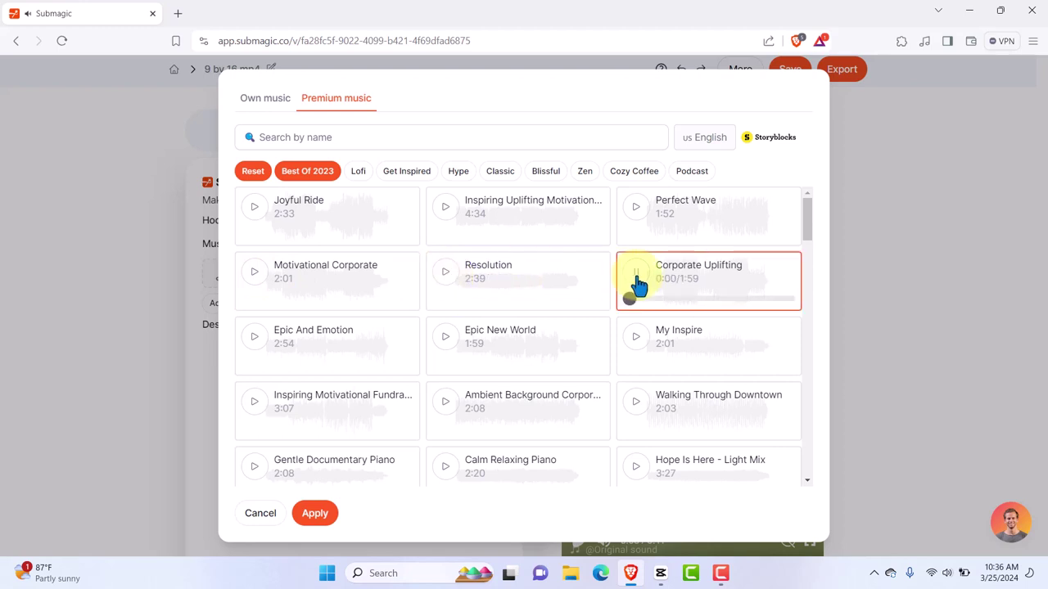
left_click(636, 275)
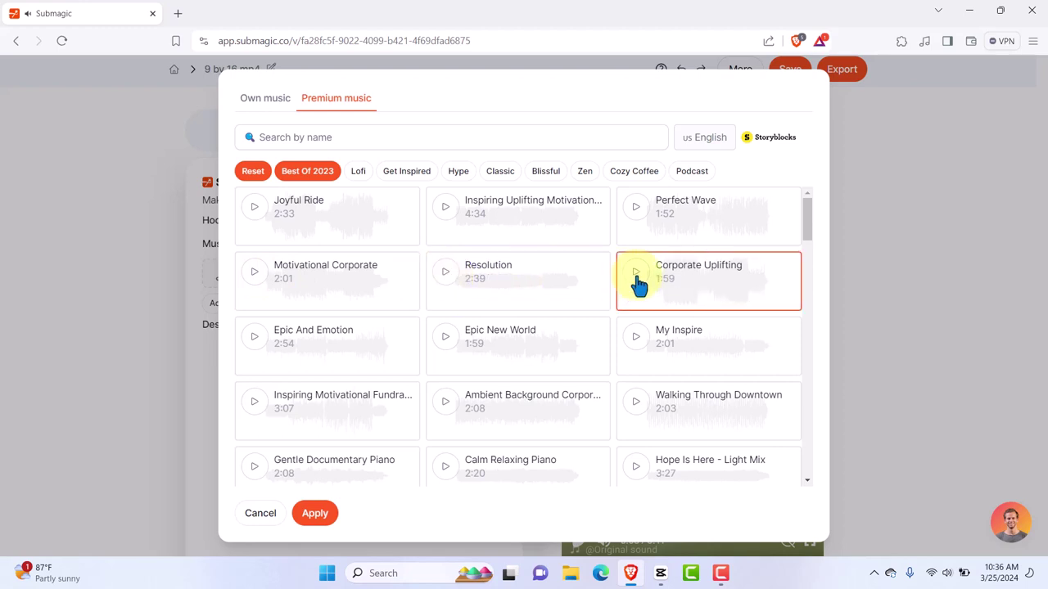
- Preview and apply the My Inspire track as background music, and lower its volume to about a quarter
left_click(637, 339)
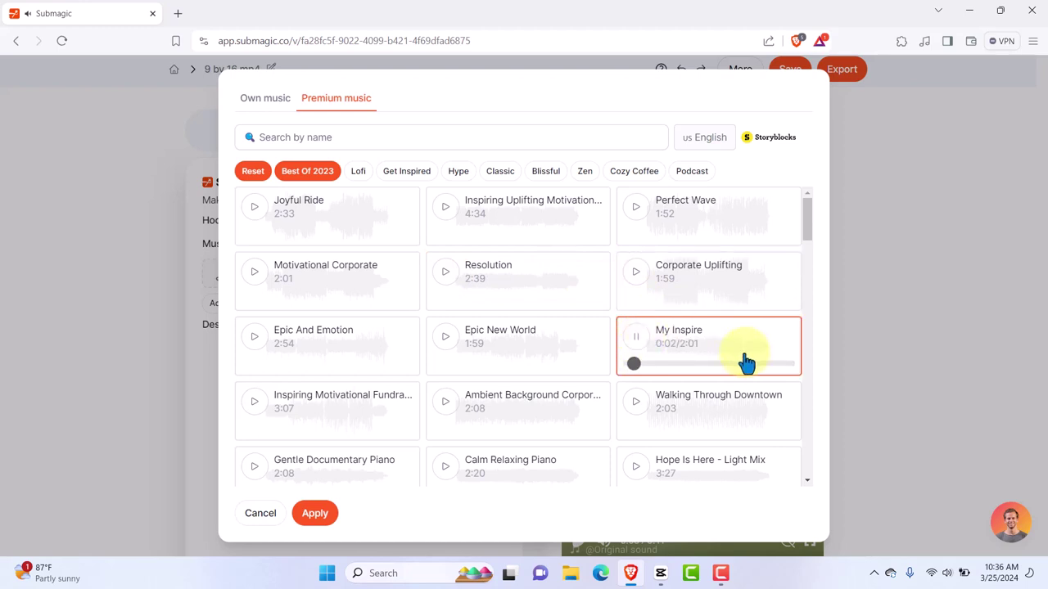
left_click(639, 340)
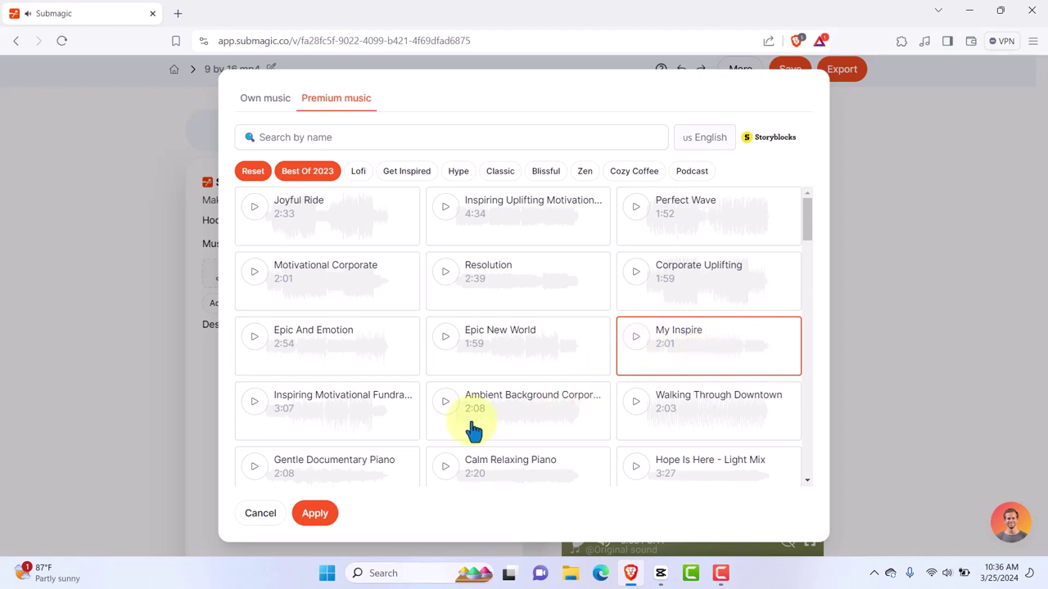
left_click(314, 516)
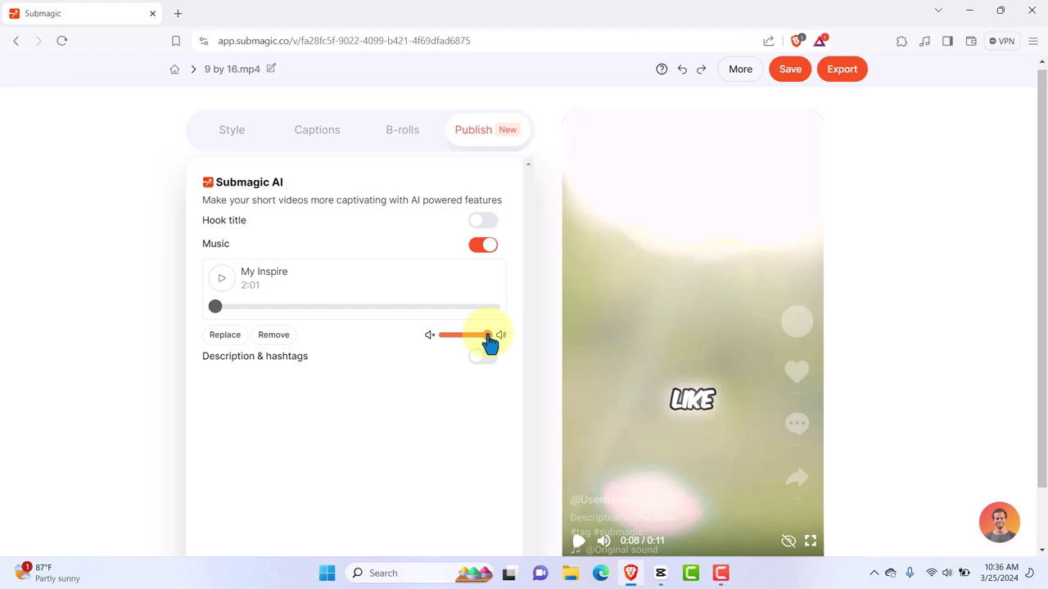
left_click_drag(489, 340, 452, 344)
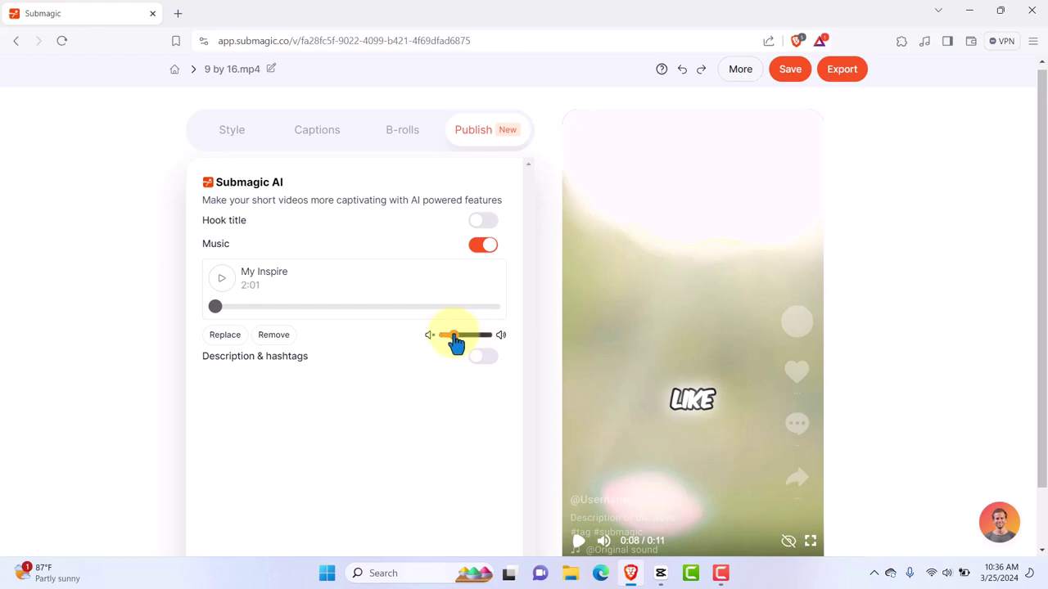
left_click_drag(456, 344, 452, 344)
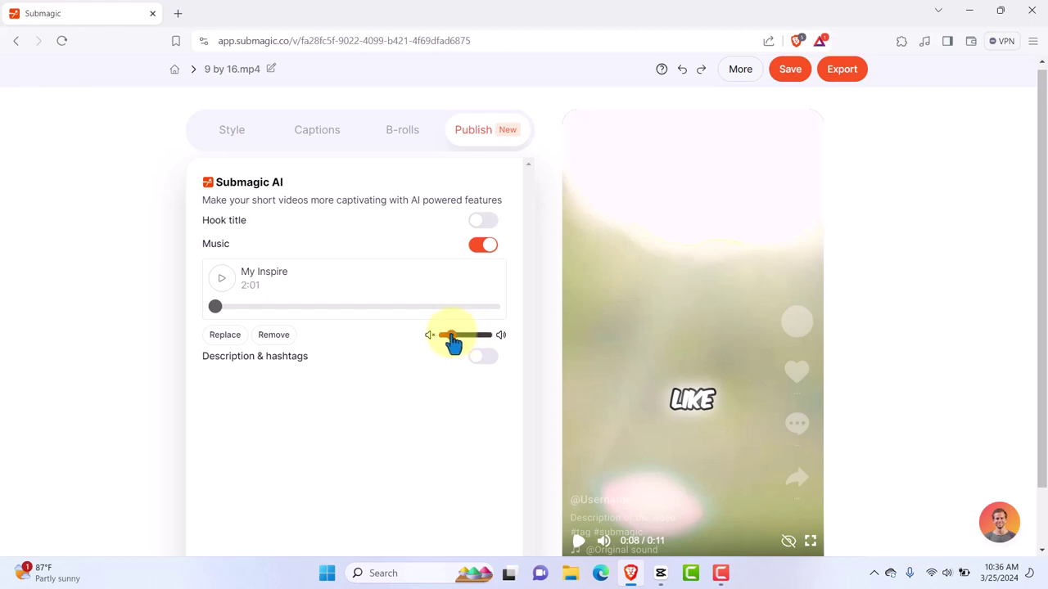
- Export the edited video with its captions, B-rolls and background music
left_click(847, 77)
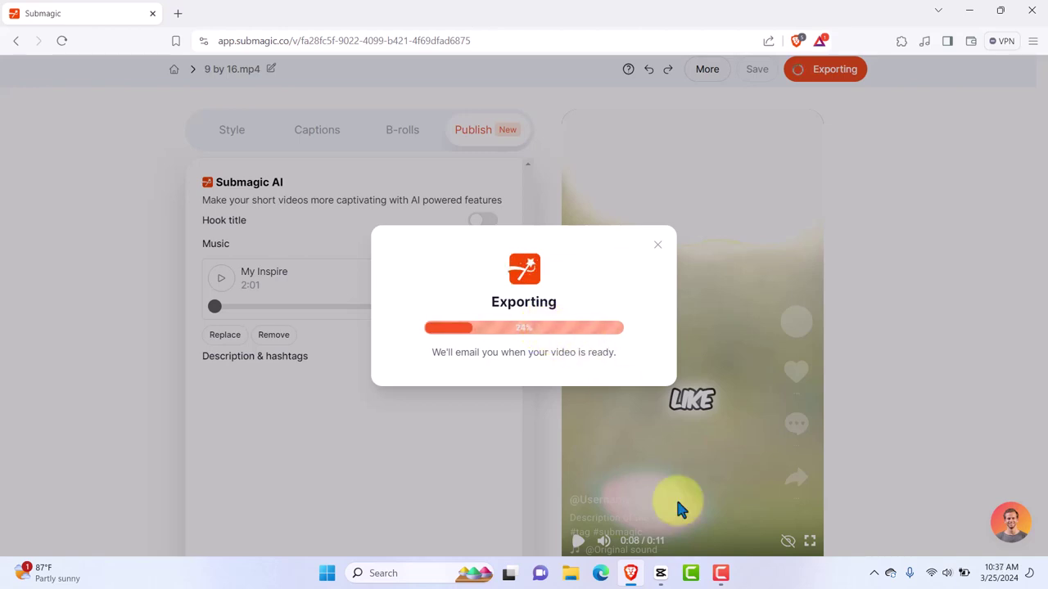
left_click(720, 573)
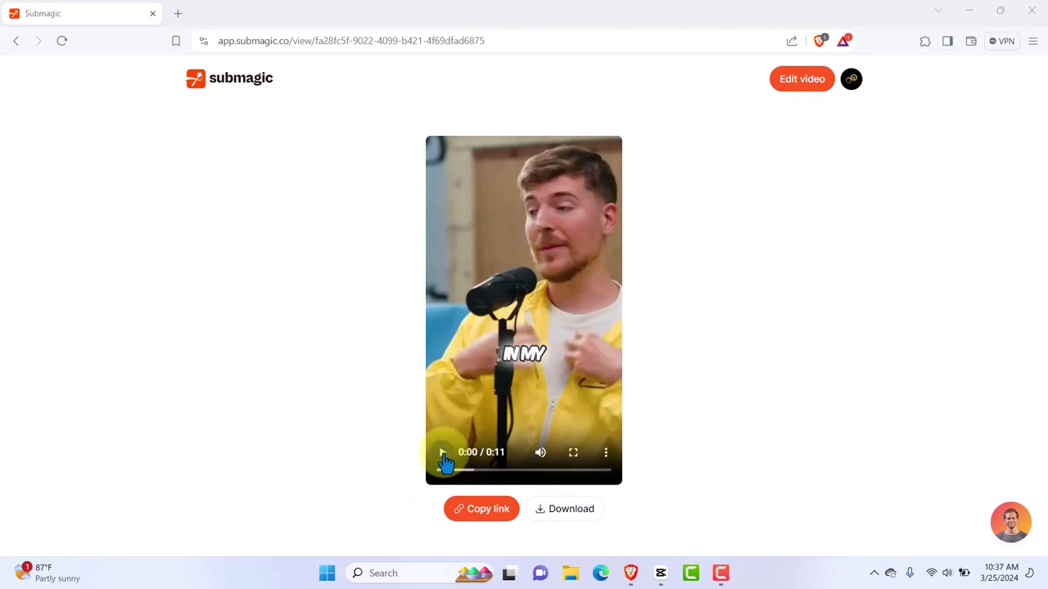
- Check the exported video in full screen, return to the normal view and play it back
left_click(572, 455)
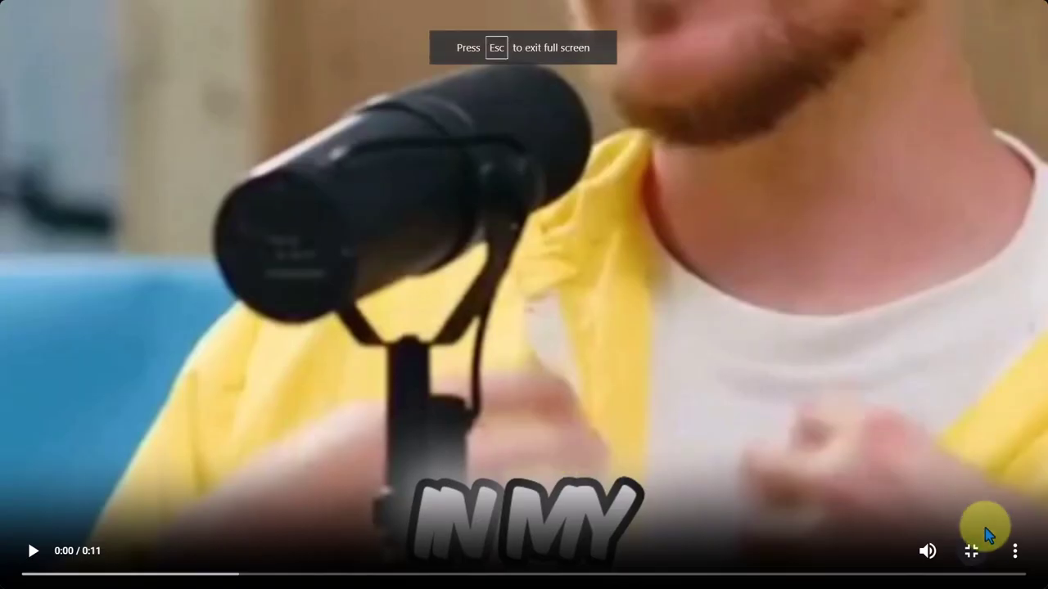
left_click(972, 551)
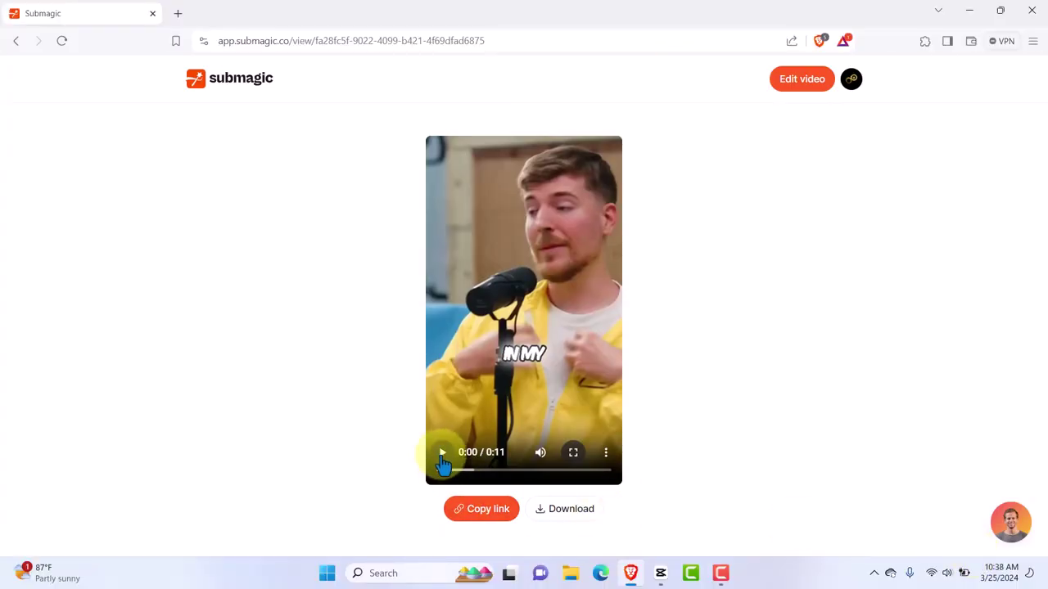
left_click(442, 457)
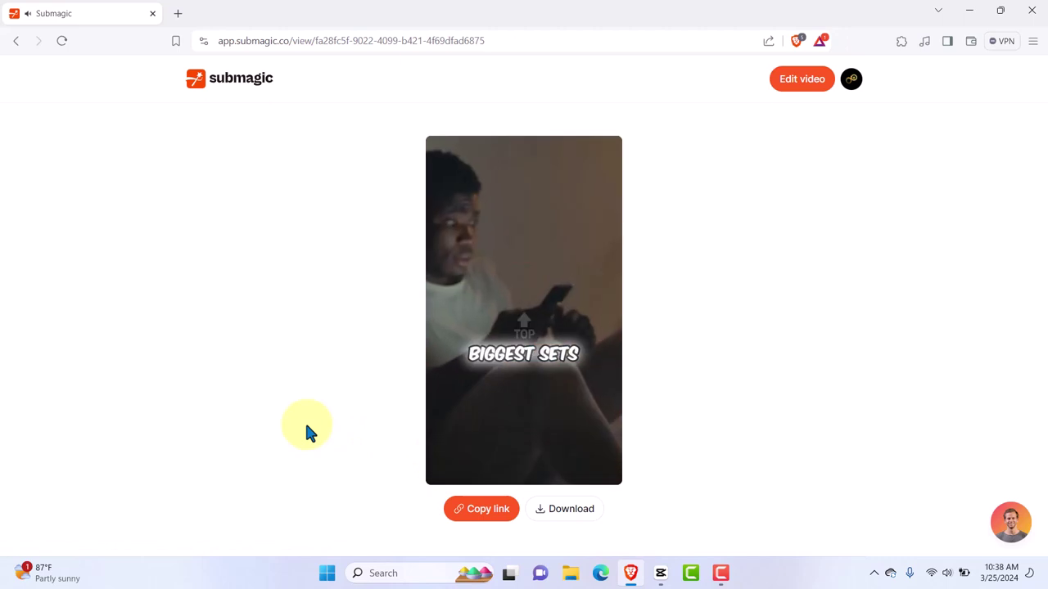